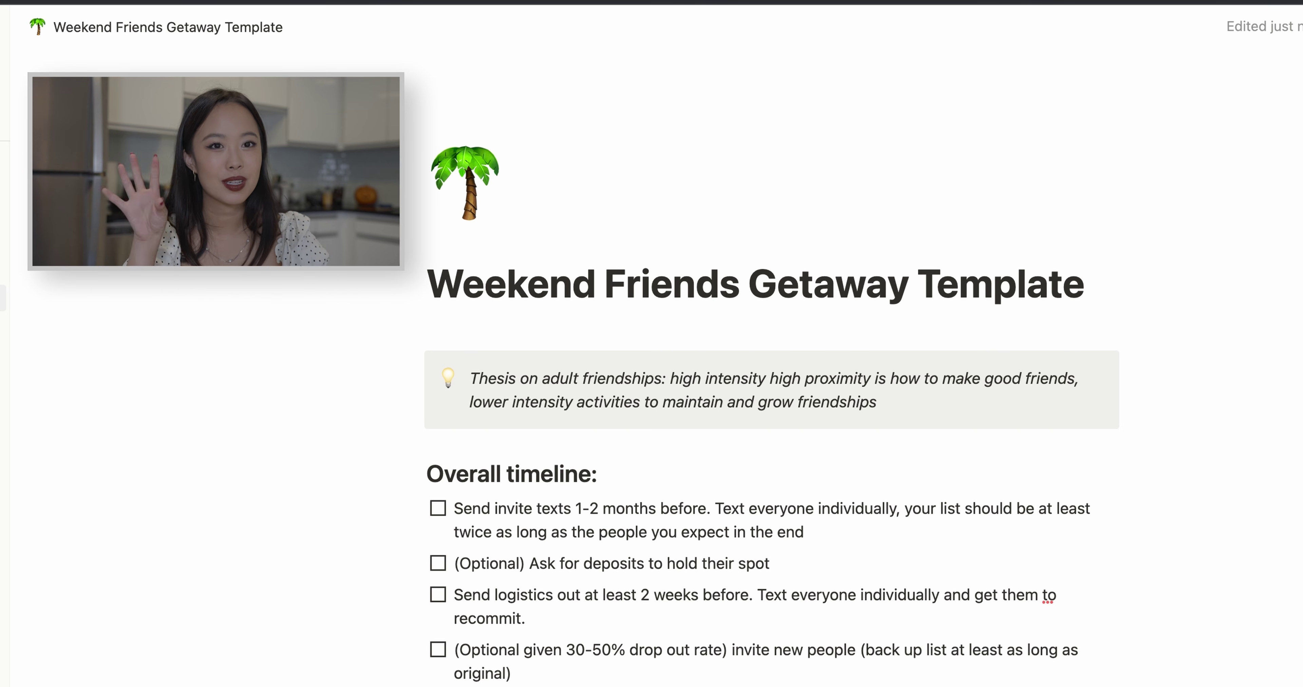
pyautogui.scroll(-2, 771, 400)
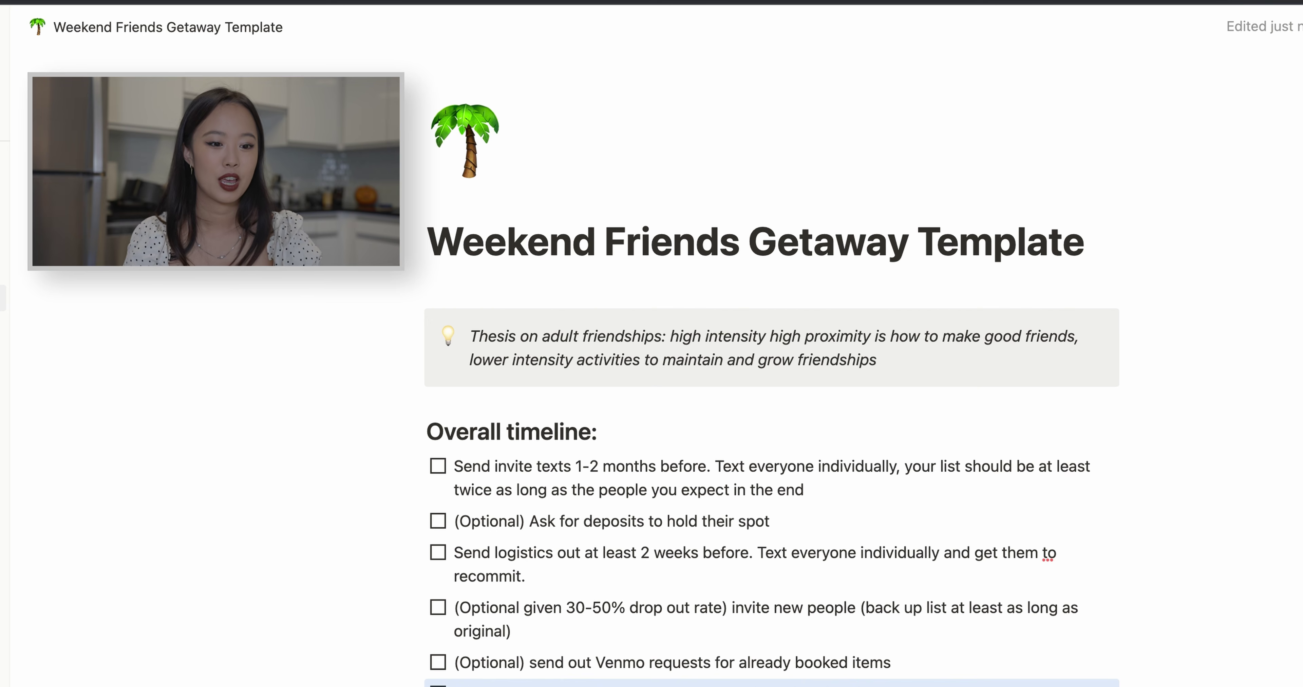
pyautogui.scroll(-2, 771, 387)
pyautogui.click(499, 394)
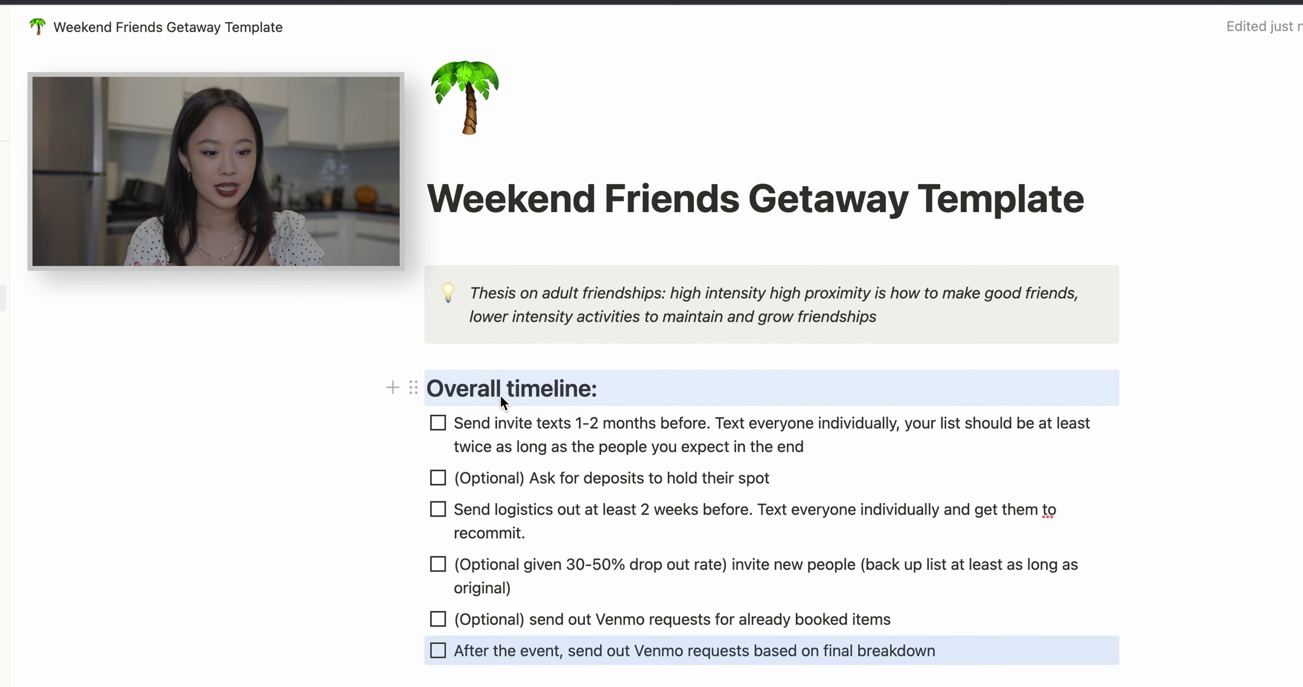
pyautogui.click(411, 415)
pyautogui.moveTo(394, 387)
pyautogui.click(480, 371)
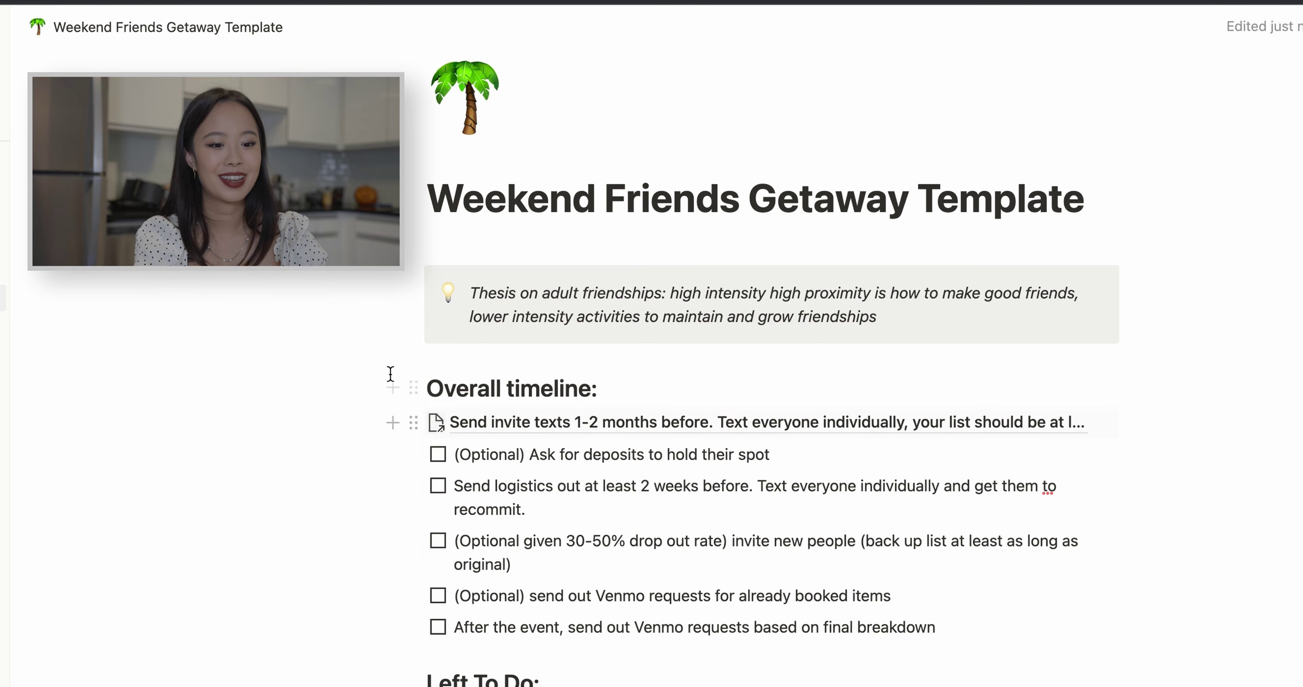
pyautogui.hotkey('ctrl', 'z')
pyautogui.click(663, 422)
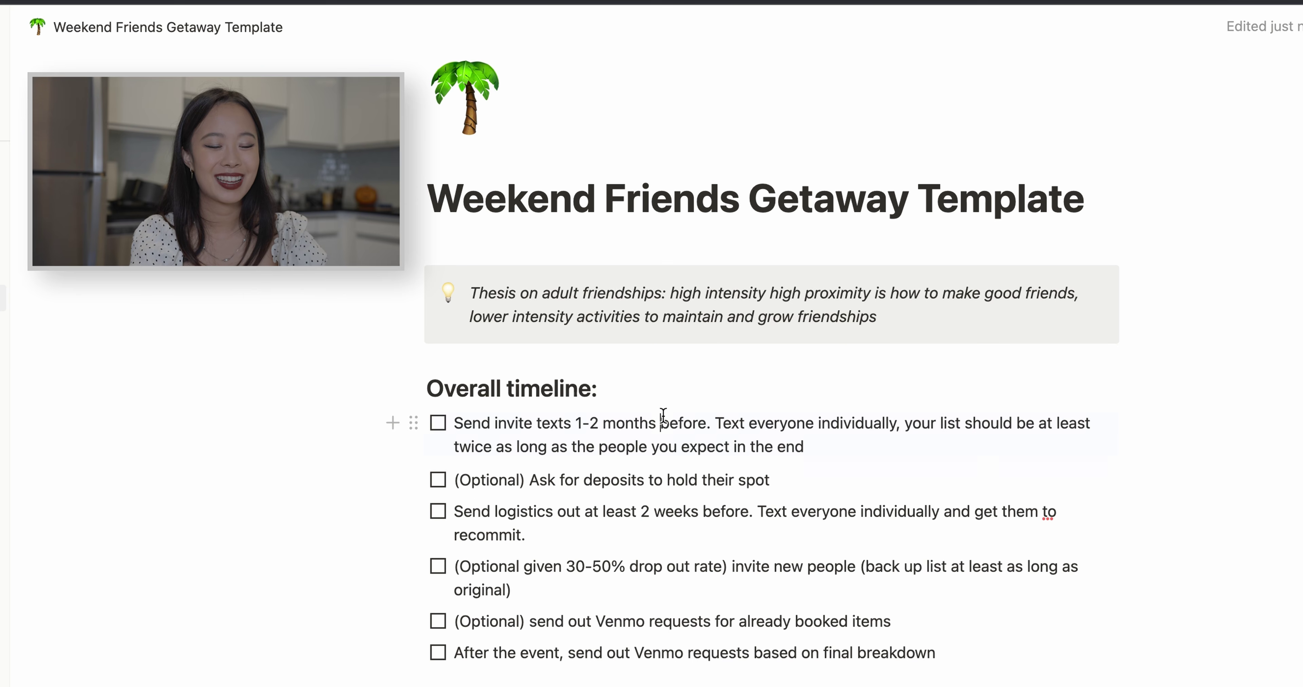
# - Read through the Overall timeline checklist, from sending invite texts to the final Venmo requests
pyautogui.scroll(-1, 663, 417)
pyautogui.scroll(-1, 644, 496)
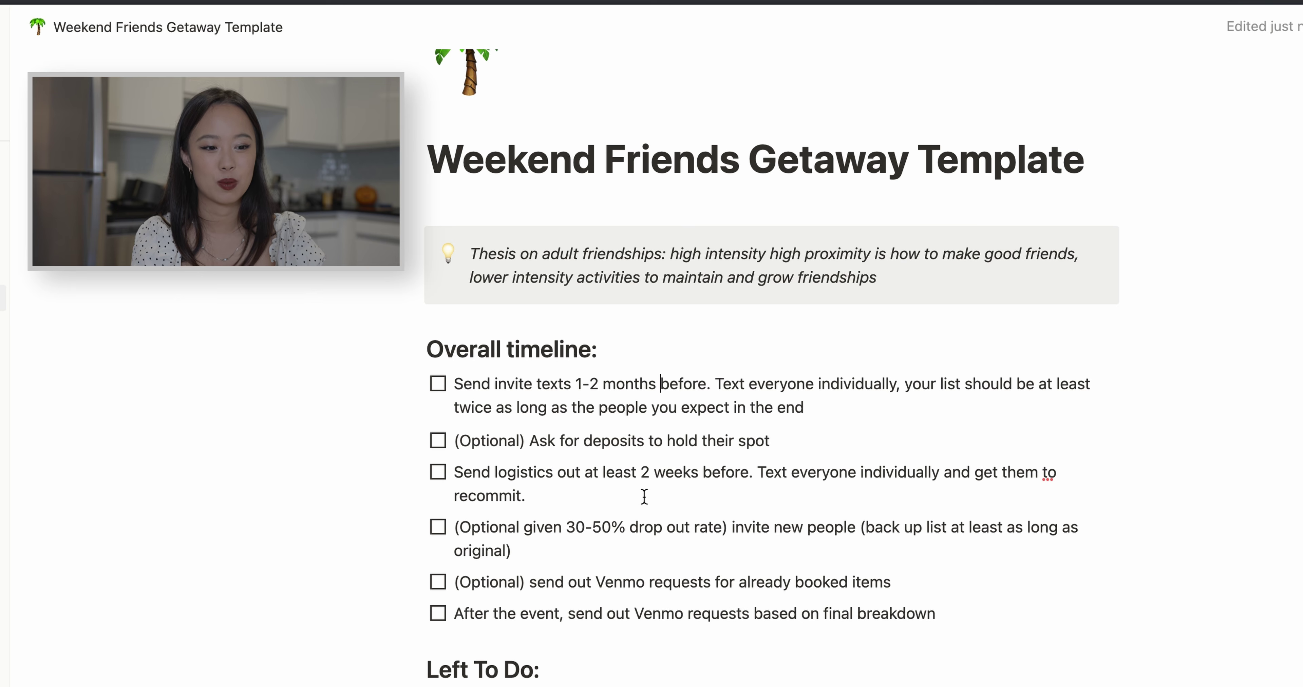
pyautogui.scroll(-1, 644, 497)
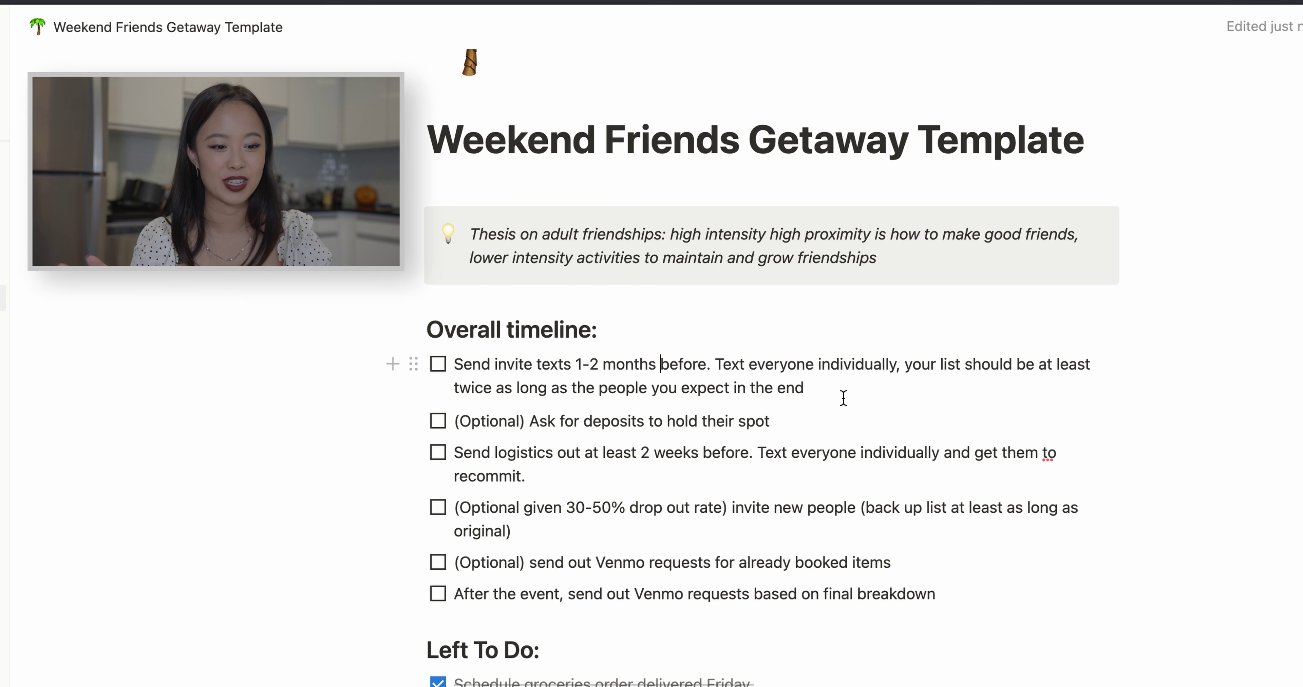
pyautogui.scroll(-2, 843, 397)
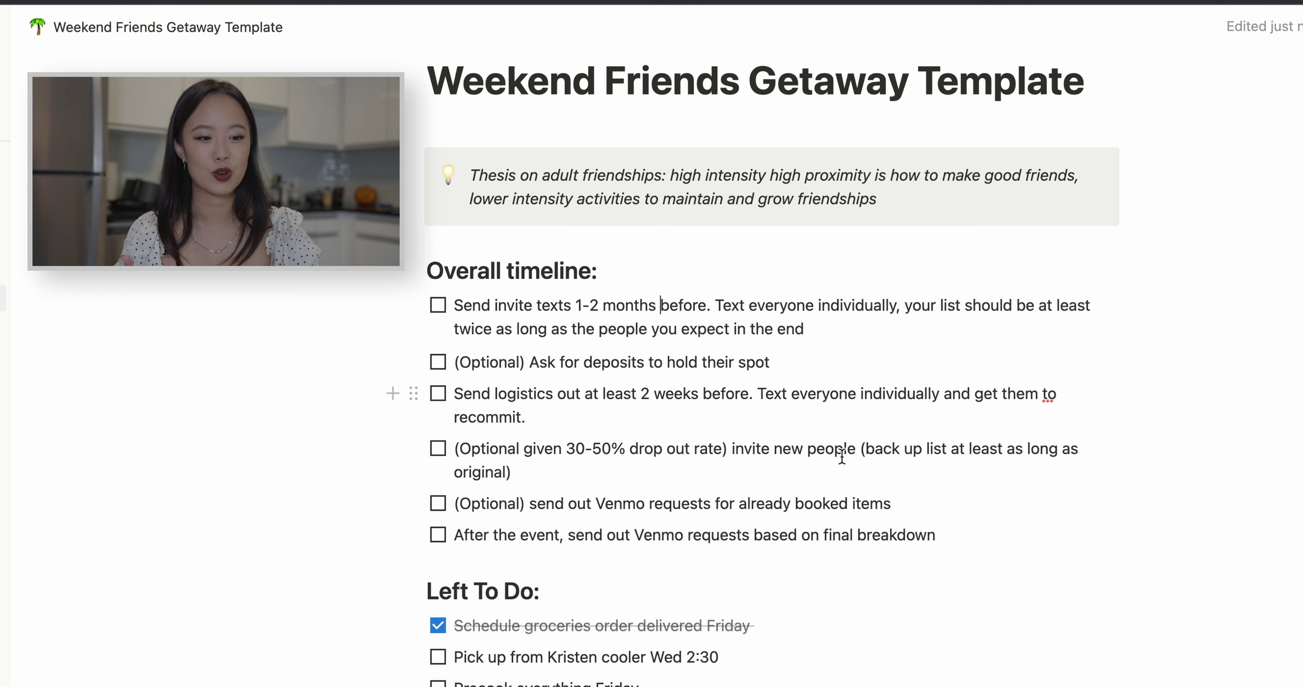
pyautogui.scroll(-2, 842, 456)
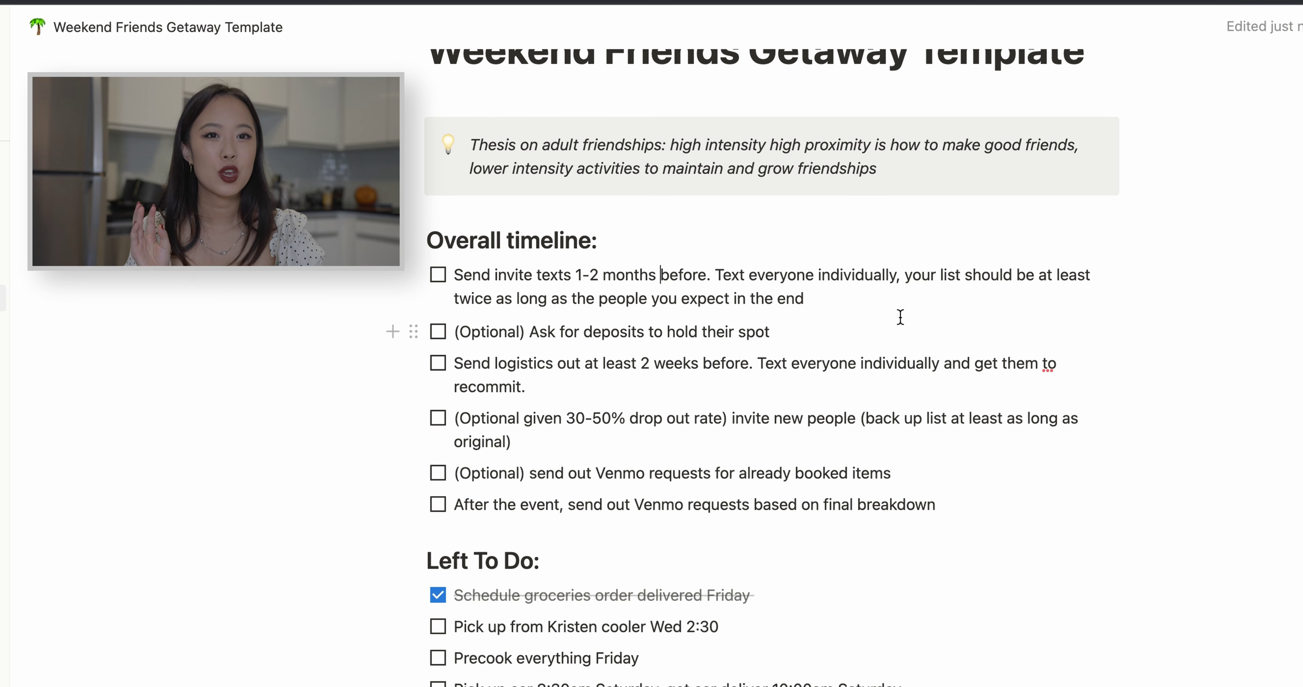
pyautogui.scroll(-1, 900, 317)
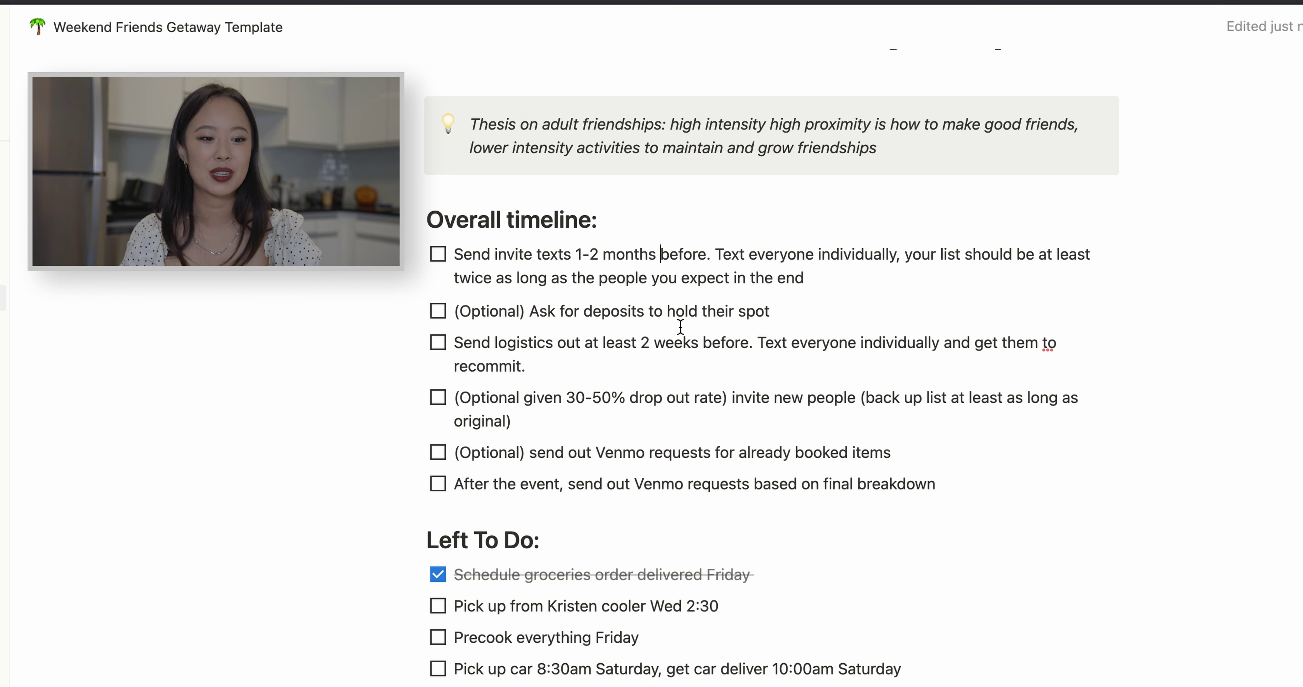
pyautogui.scroll(-2, 562, 388)
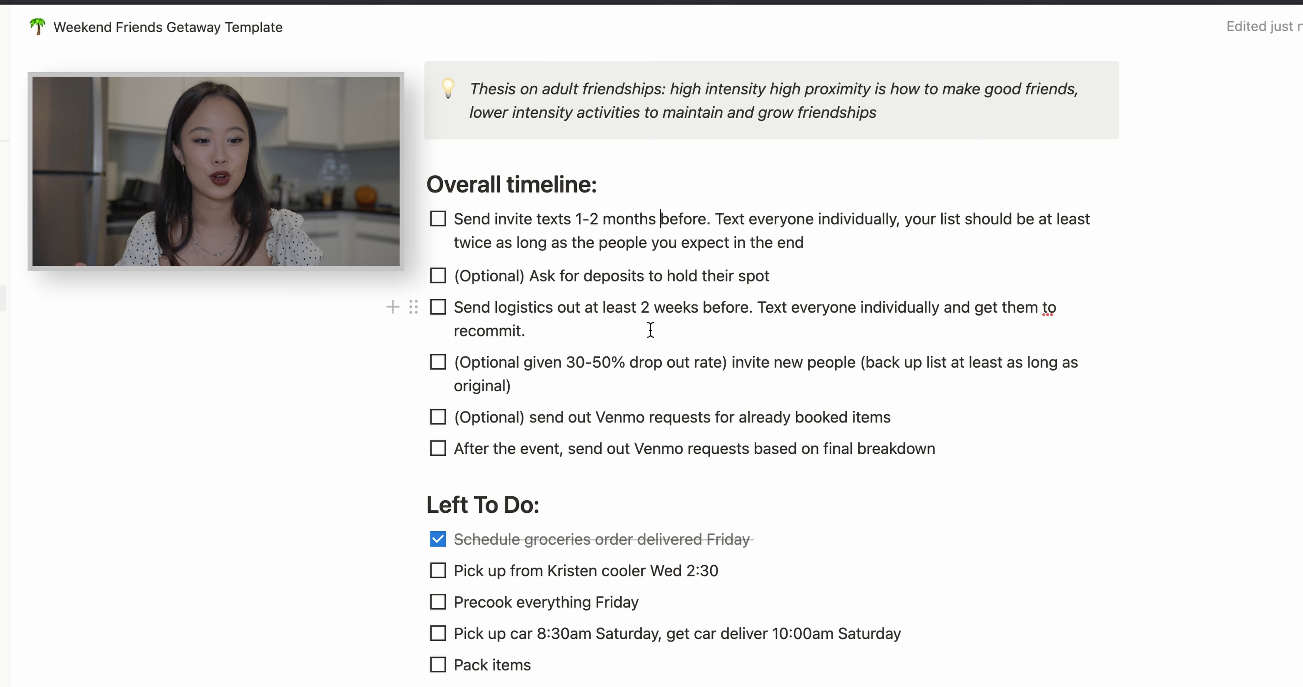
pyautogui.click(632, 364)
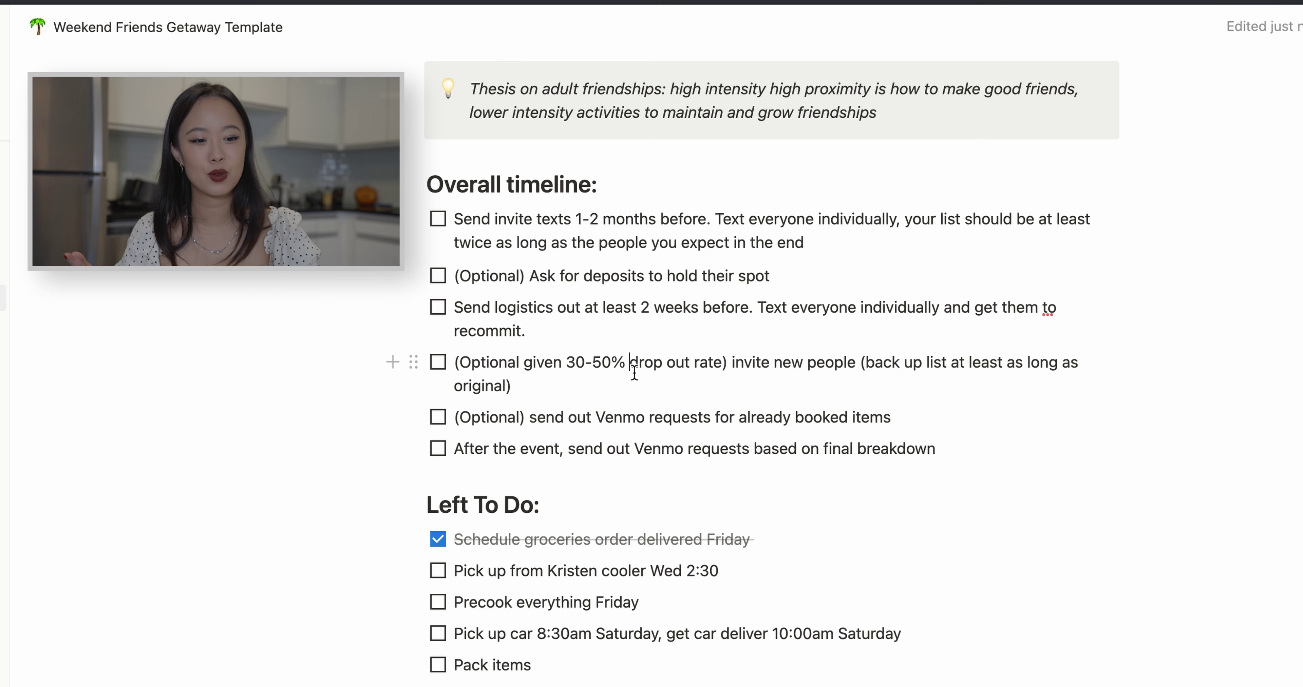
pyautogui.scroll(-1, 634, 371)
pyautogui.scroll(-1, 639, 390)
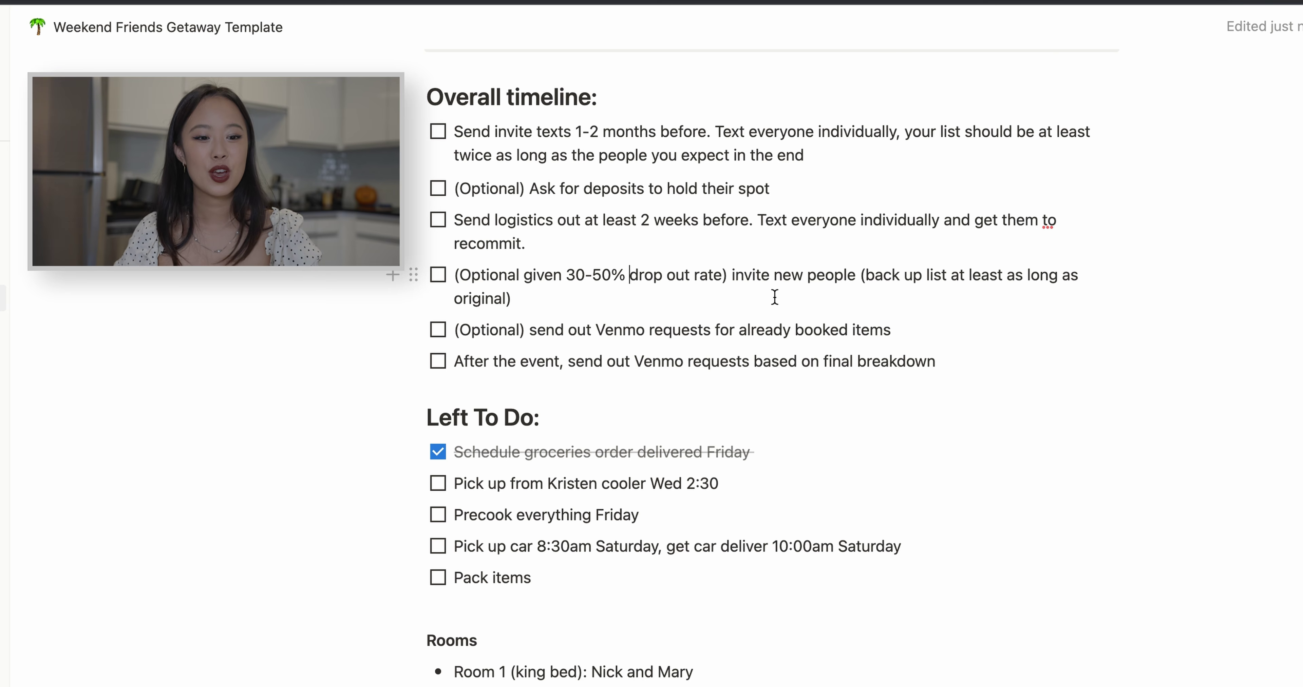
pyautogui.scroll(-1, 774, 296)
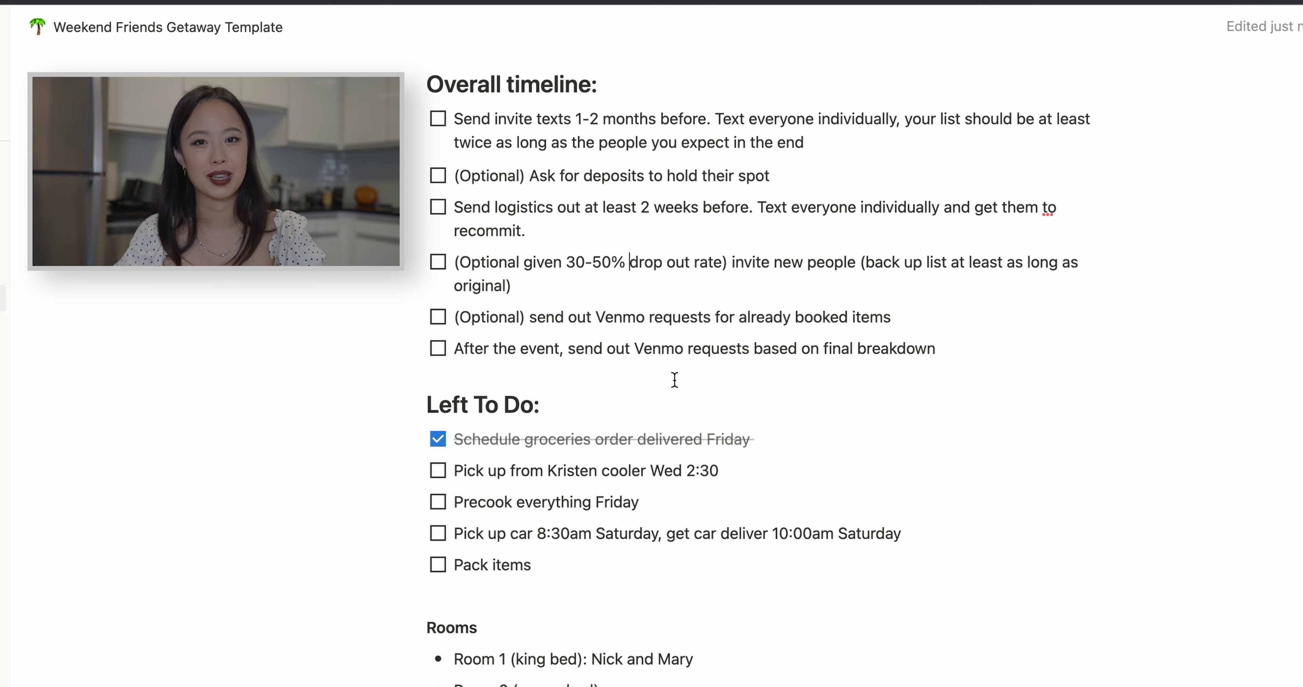
pyautogui.scroll(-1, 674, 380)
pyautogui.scroll(-3, 675, 379)
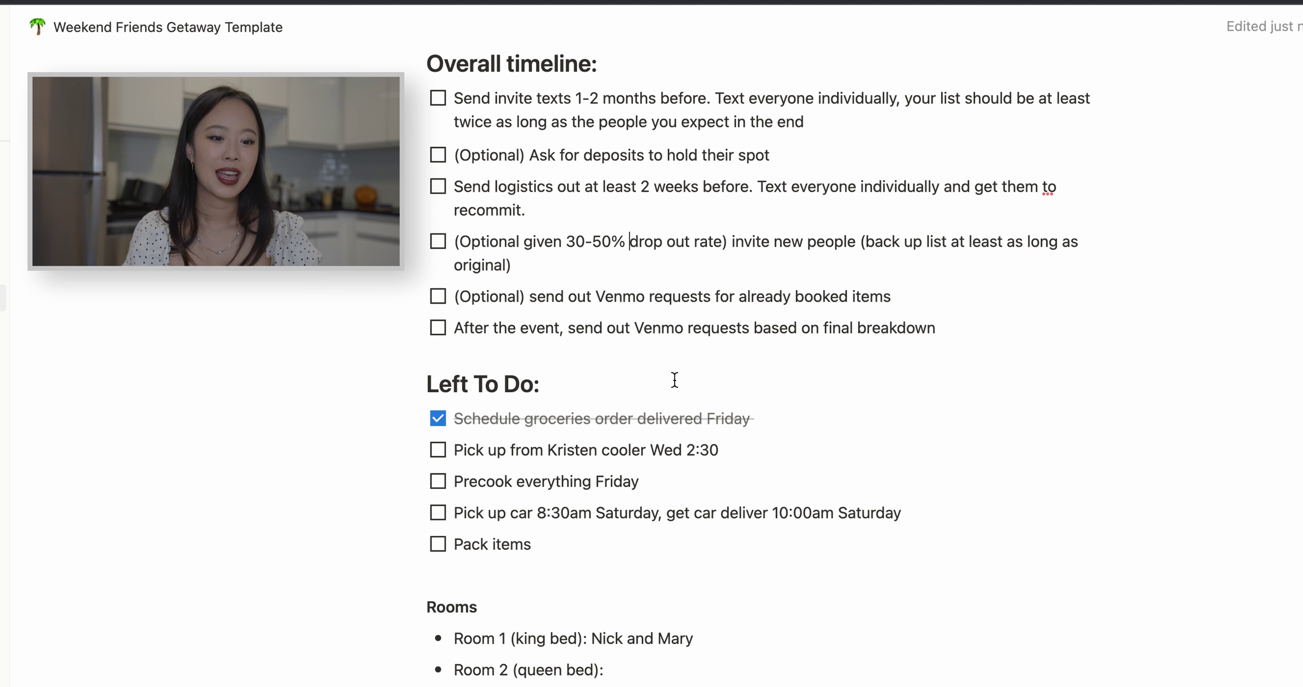
# - Review the Left To Do checklist, the room assignments and the Considerations for choosing guests
pyautogui.moveTo(628, 534); pyautogui.dragTo(398, 357)
pyautogui.click(537, 482)
pyautogui.scroll(-4, 538, 482)
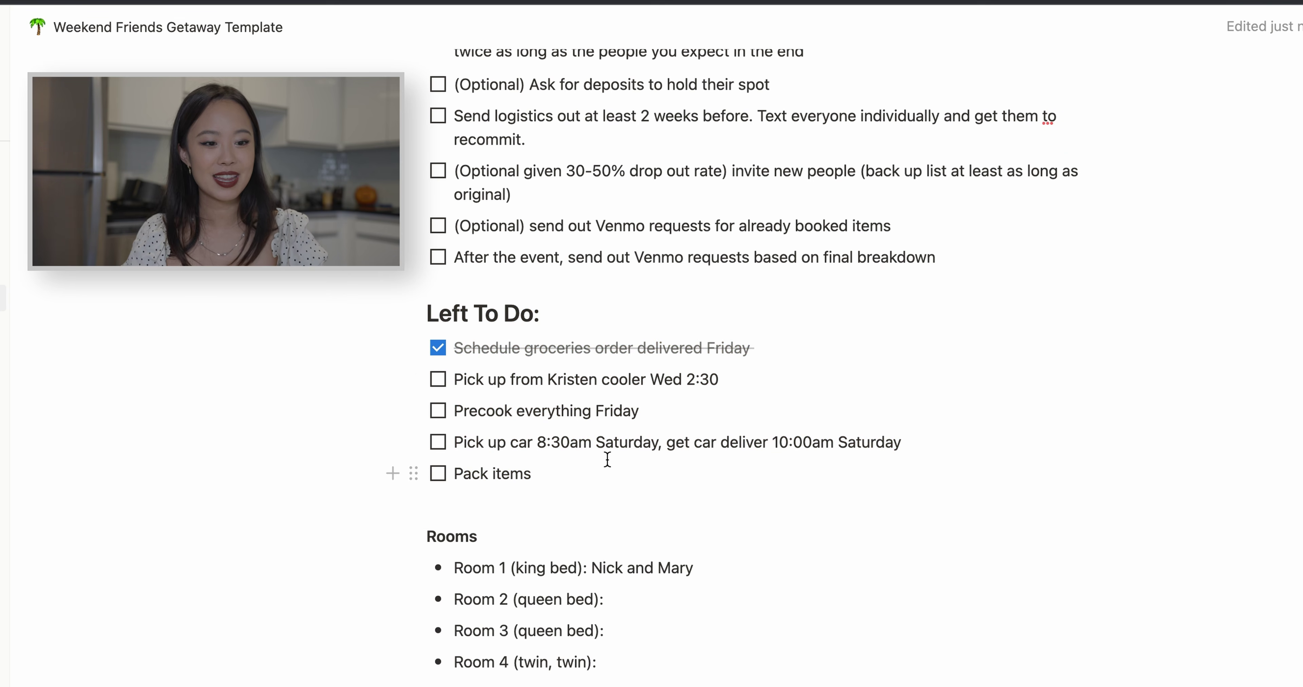
pyautogui.scroll(-1, 607, 459)
pyautogui.scroll(-2, 607, 459)
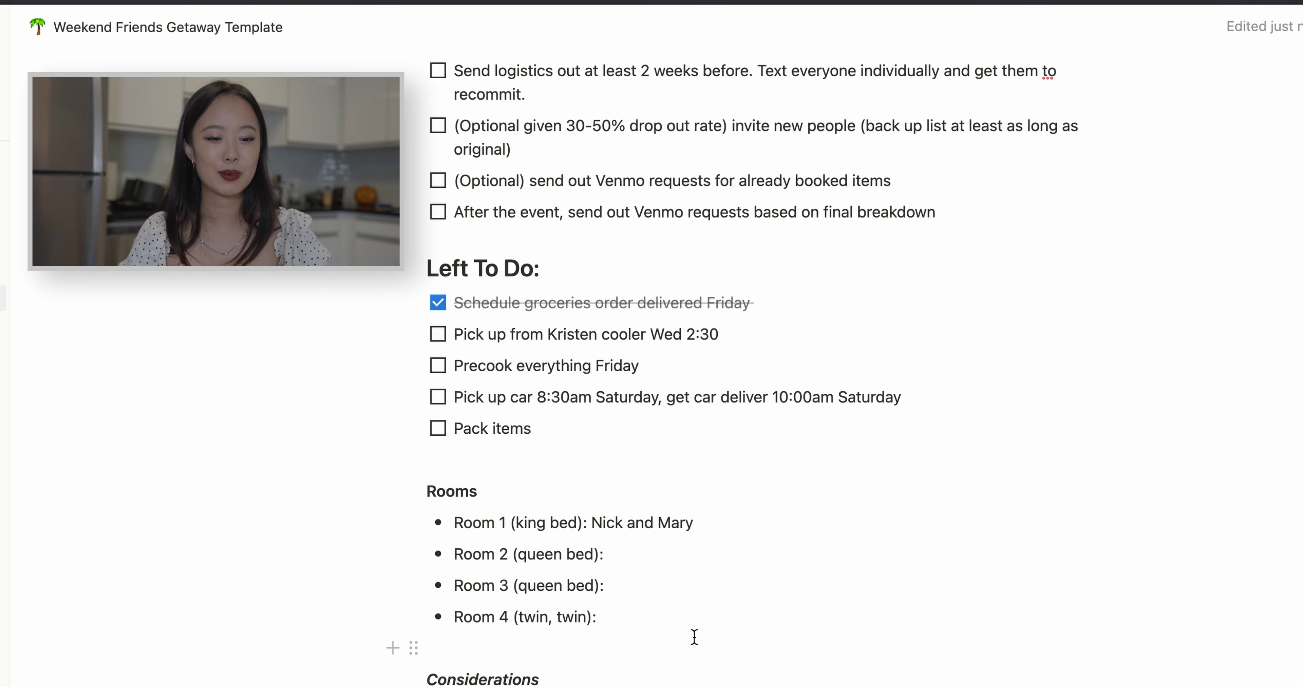
pyautogui.scroll(-10, 698, 652)
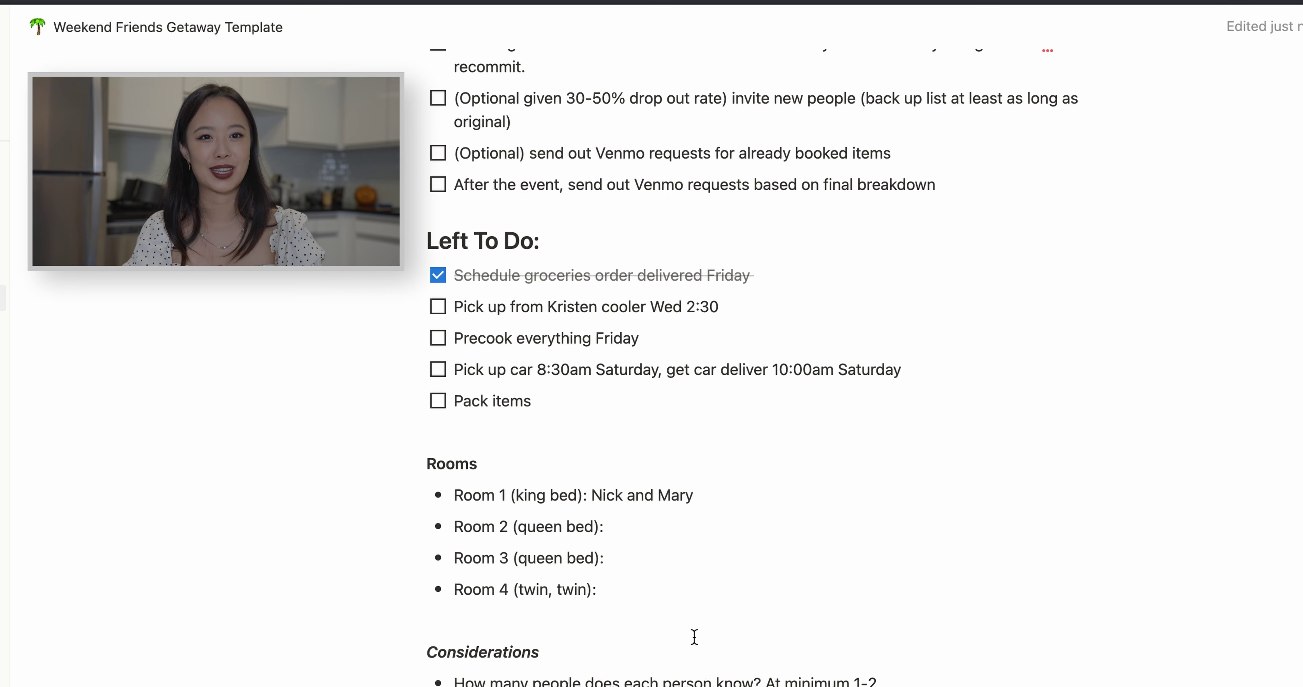
pyautogui.scroll(-5, 708, 681)
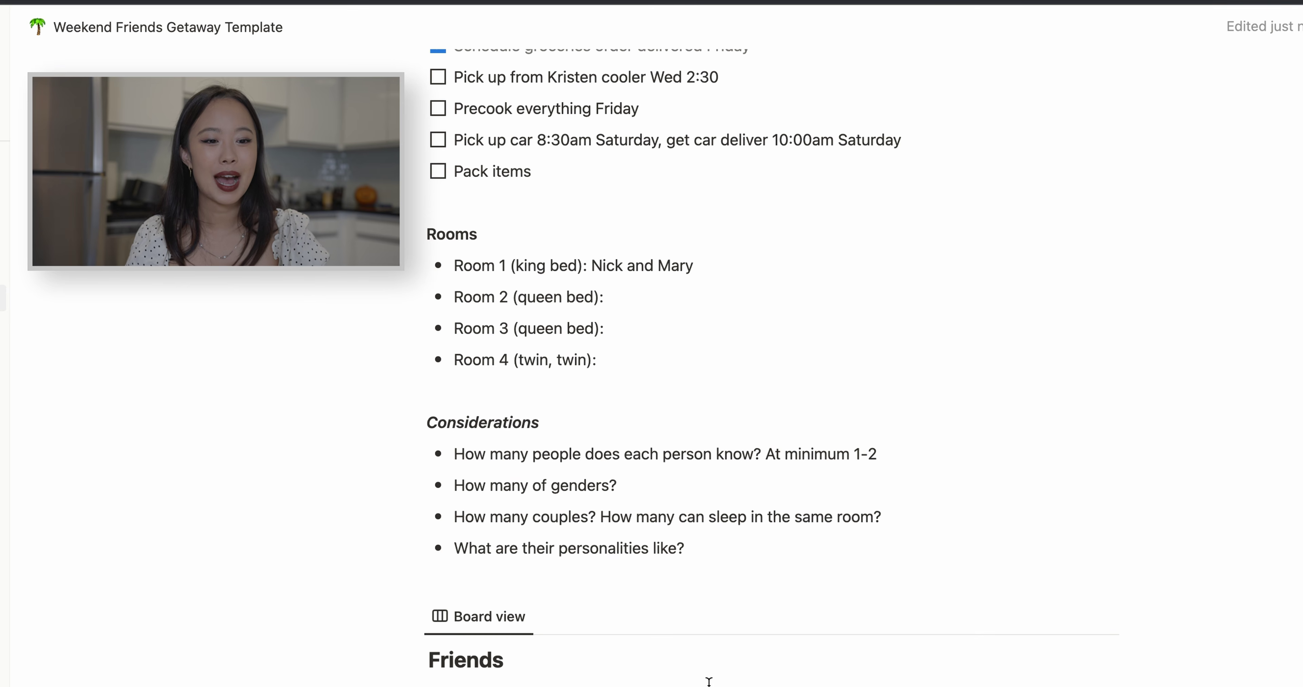
pyautogui.click(672, 357)
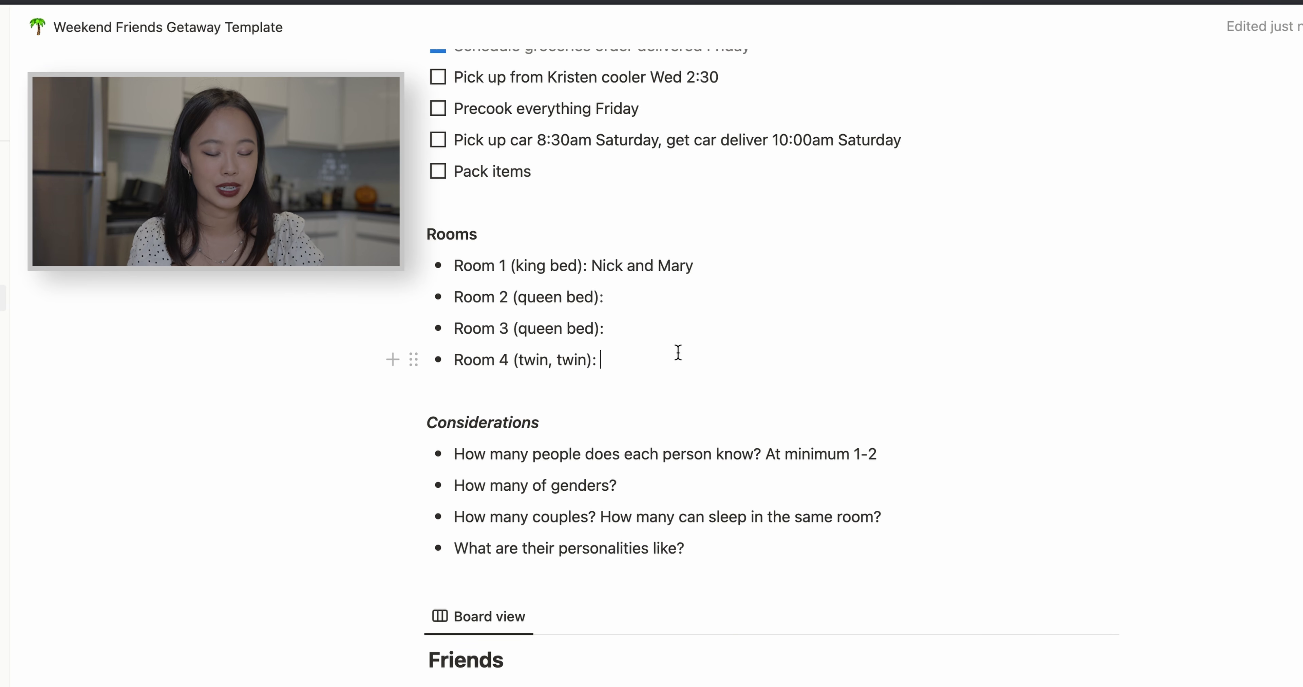
pyautogui.scroll(-2, 678, 377)
# - Examine the Friends board and how invitees are sorted across the To-do, In Progress and Complete columns
pyautogui.scroll(-10, 707, 557)
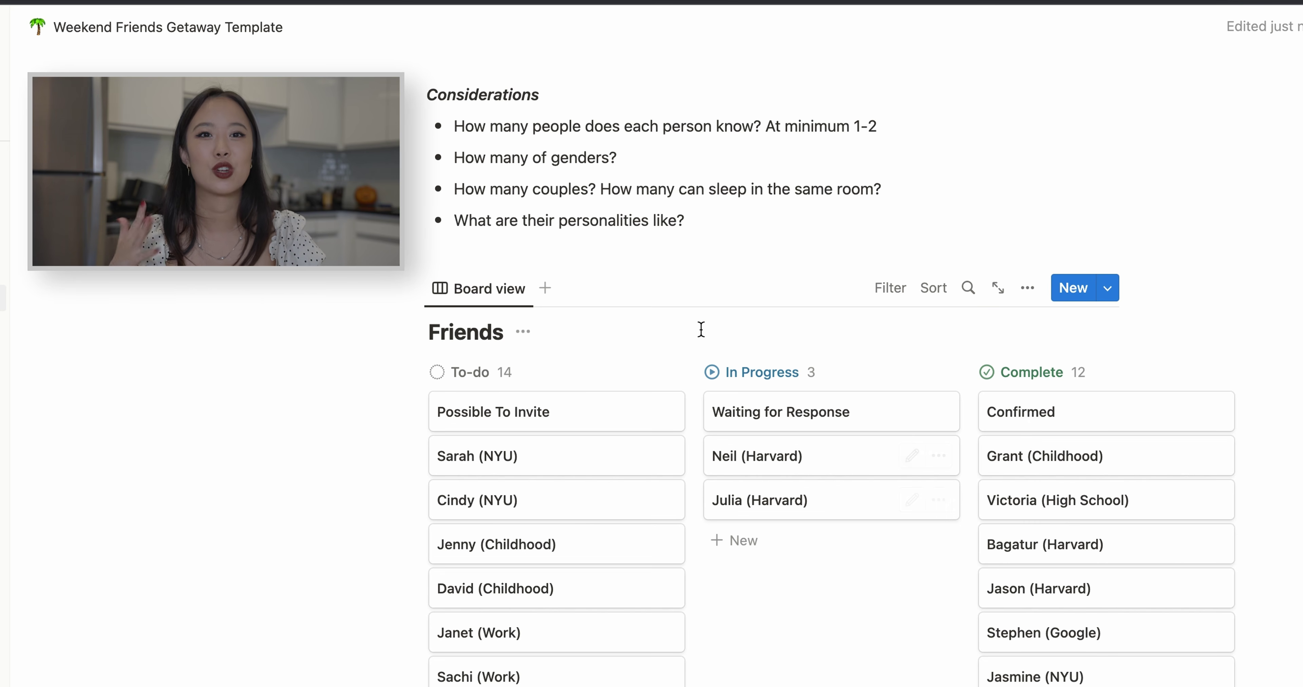
pyautogui.scroll(-2, 700, 329)
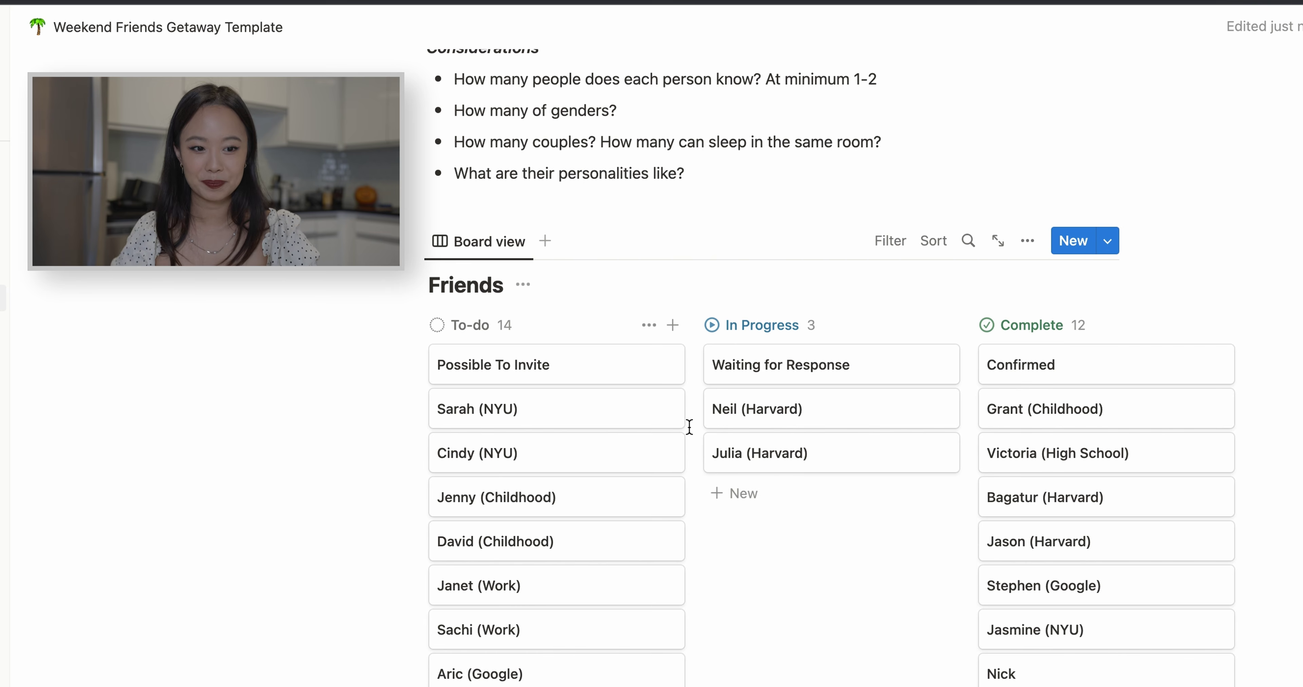
pyautogui.scroll(-1, 689, 427)
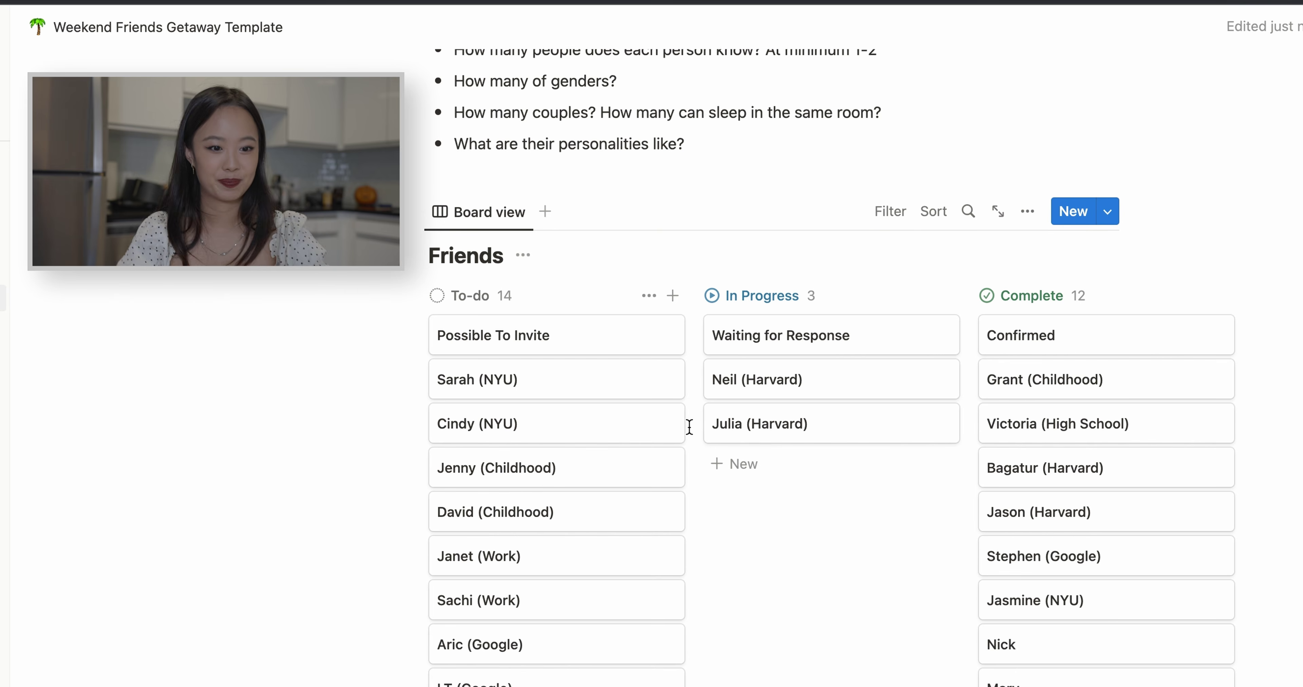
pyautogui.scroll(-2, 689, 427)
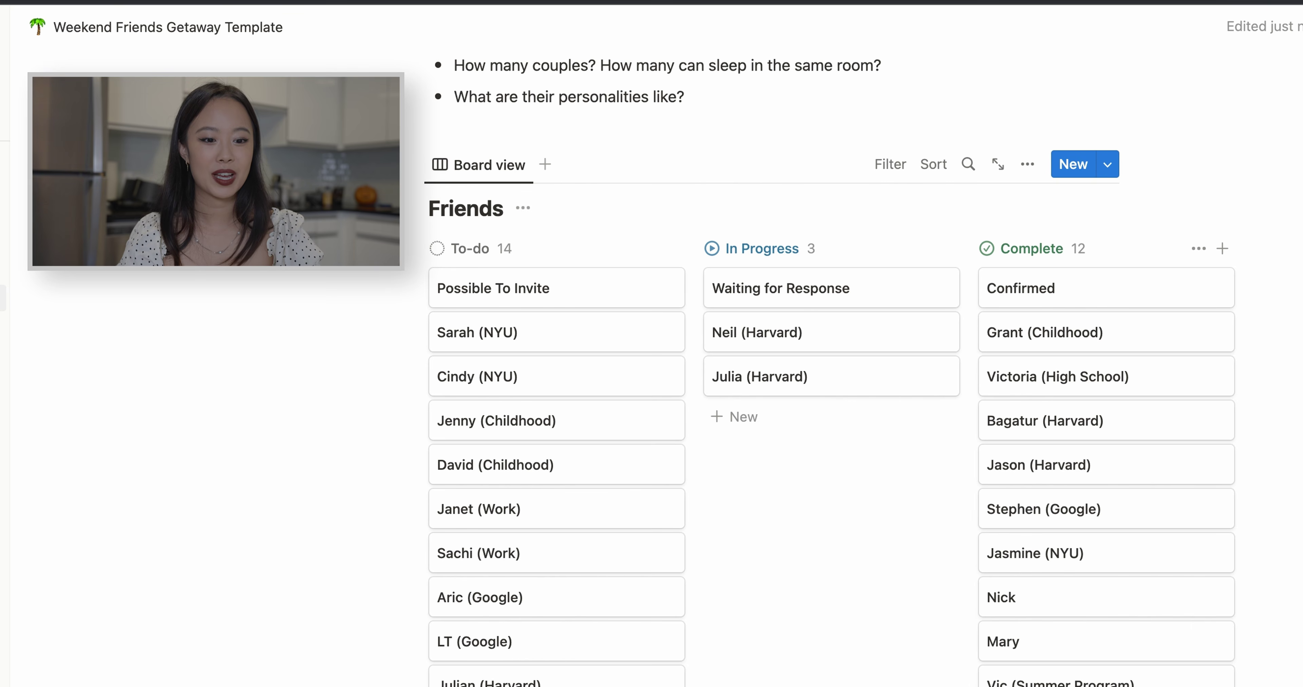
pyautogui.scroll(-1, 547, 353)
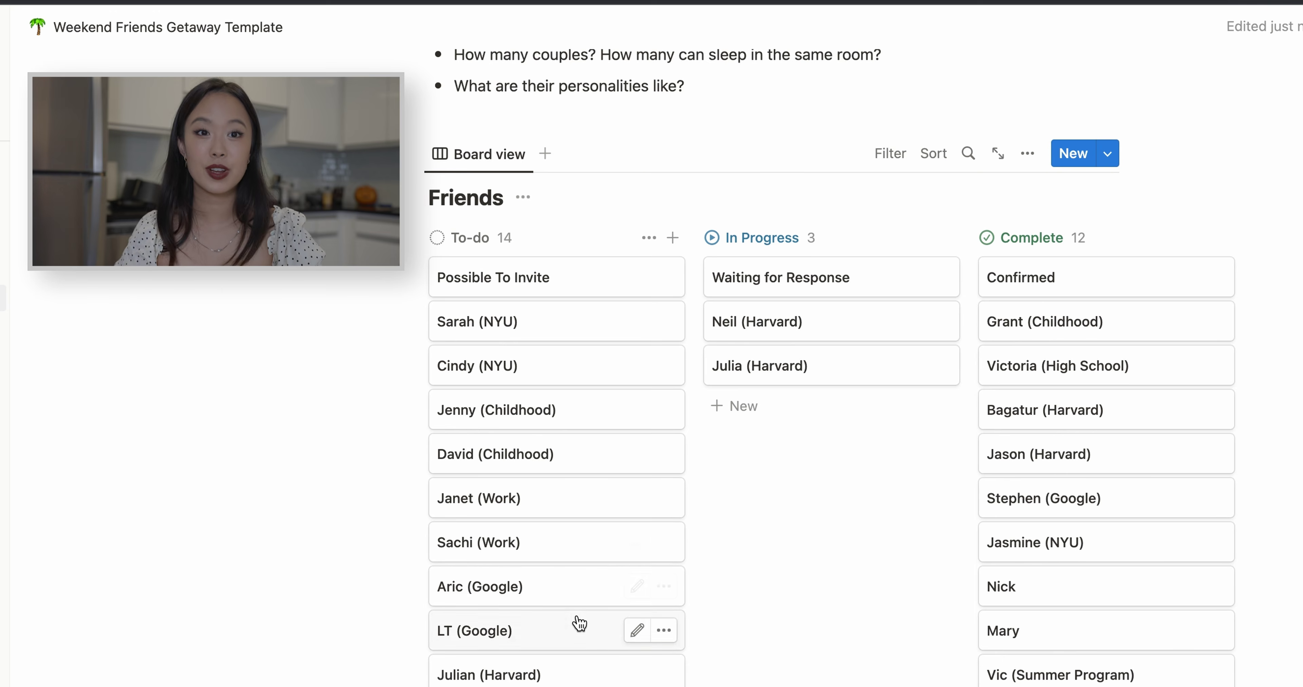
pyautogui.scroll(-2, 579, 623)
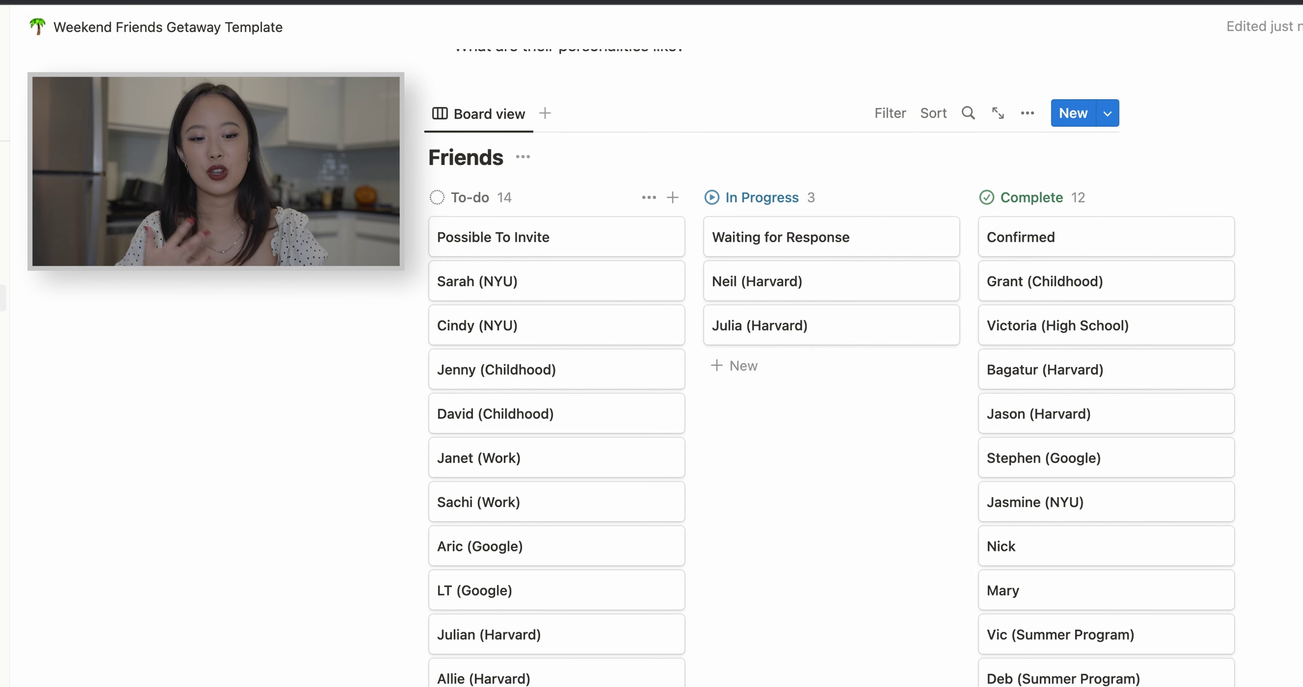
pyautogui.scroll(1, 829, 354)
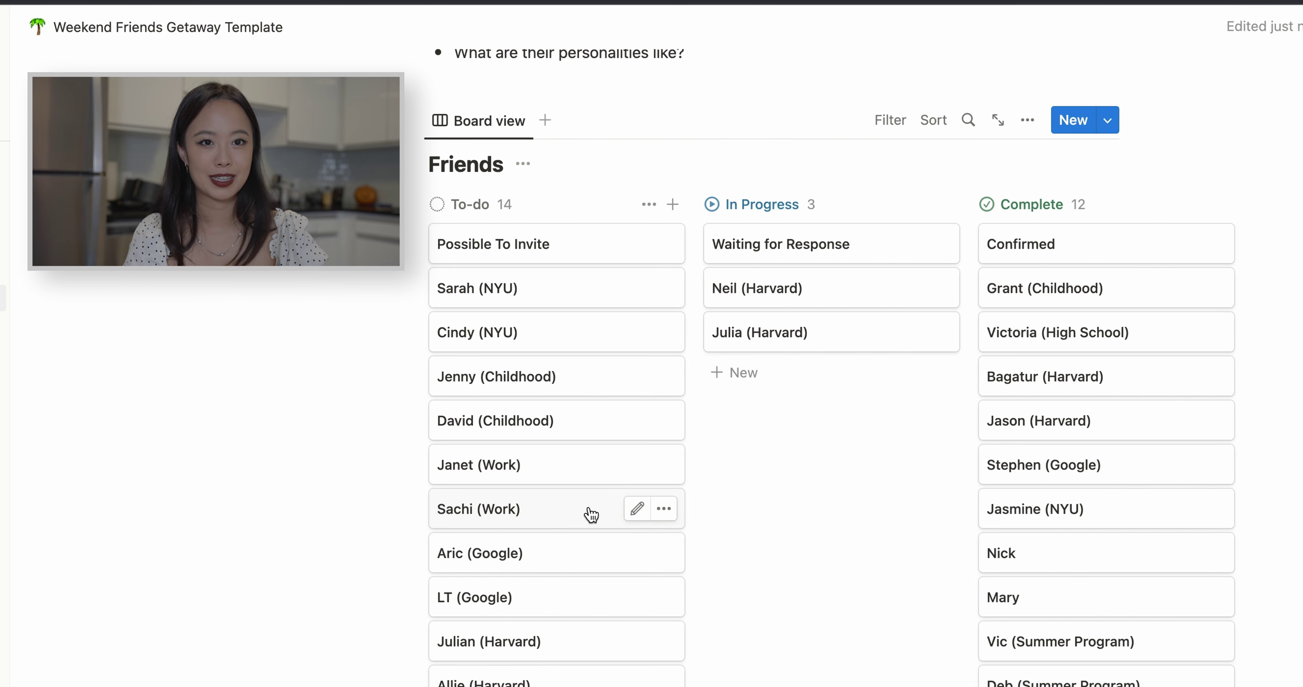
pyautogui.scroll(-1, 591, 515)
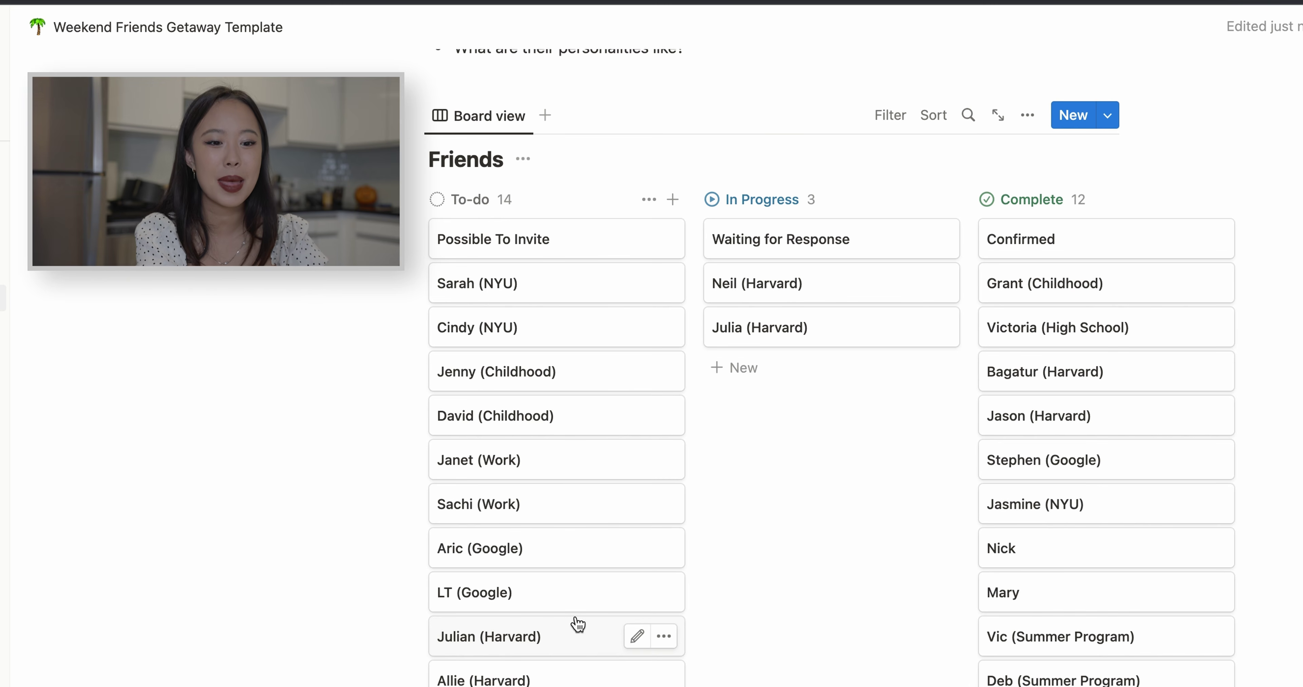
# - Move the lower Childhood friend's card from To-do to In Progress, try it in Complete, and return it to In Progress
pyautogui.moveTo(536, 416); pyautogui.dragTo(800, 377)
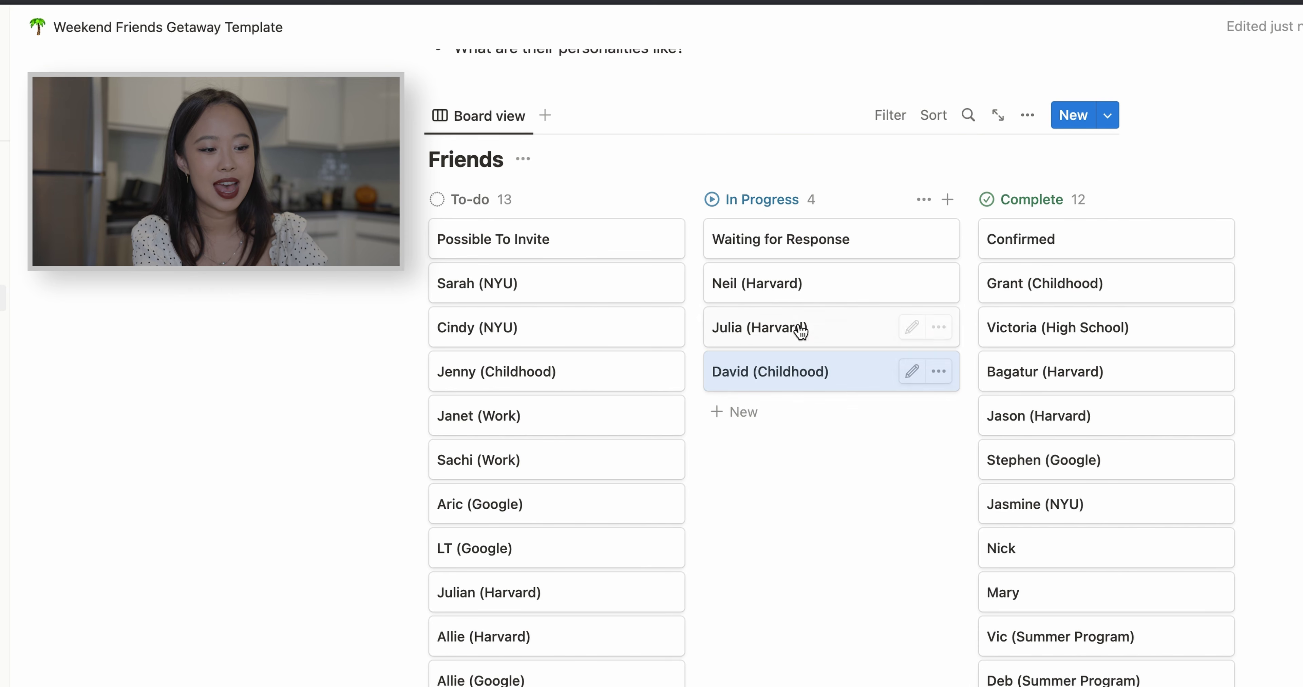
pyautogui.moveTo(835, 378); pyautogui.dragTo(1234, 354)
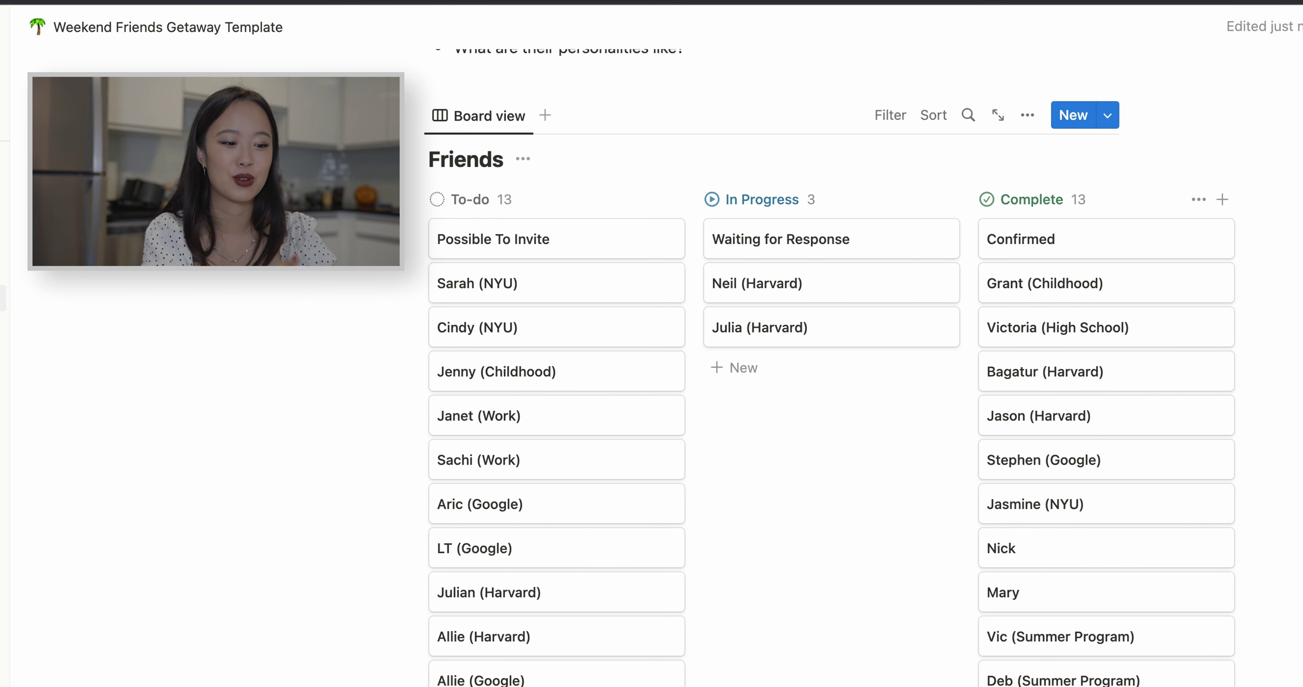
pyautogui.scroll(-1, 829, 506)
pyautogui.moveTo(1042, 679); pyautogui.dragTo(859, 466)
# - Review the Logistics section's housing listing, travel distance and time, and the car arrangements beneath it
pyautogui.scroll(-10, 858, 467)
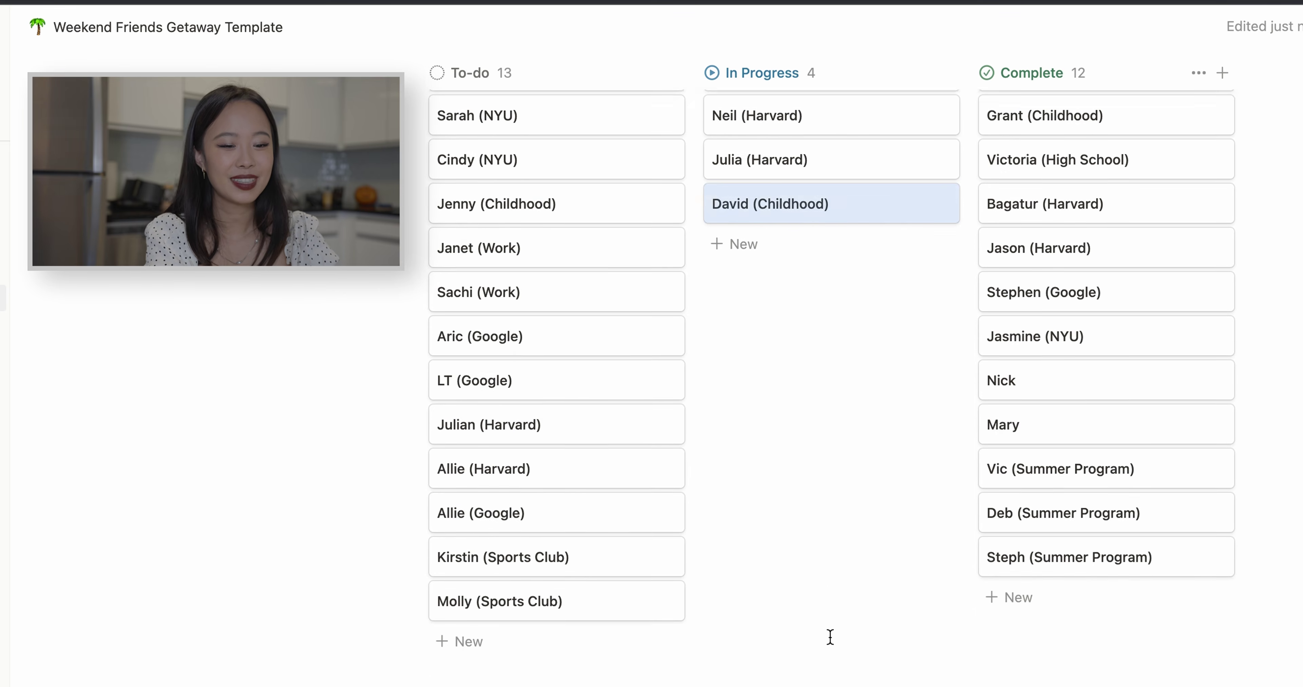
pyautogui.scroll(-5, 859, 506)
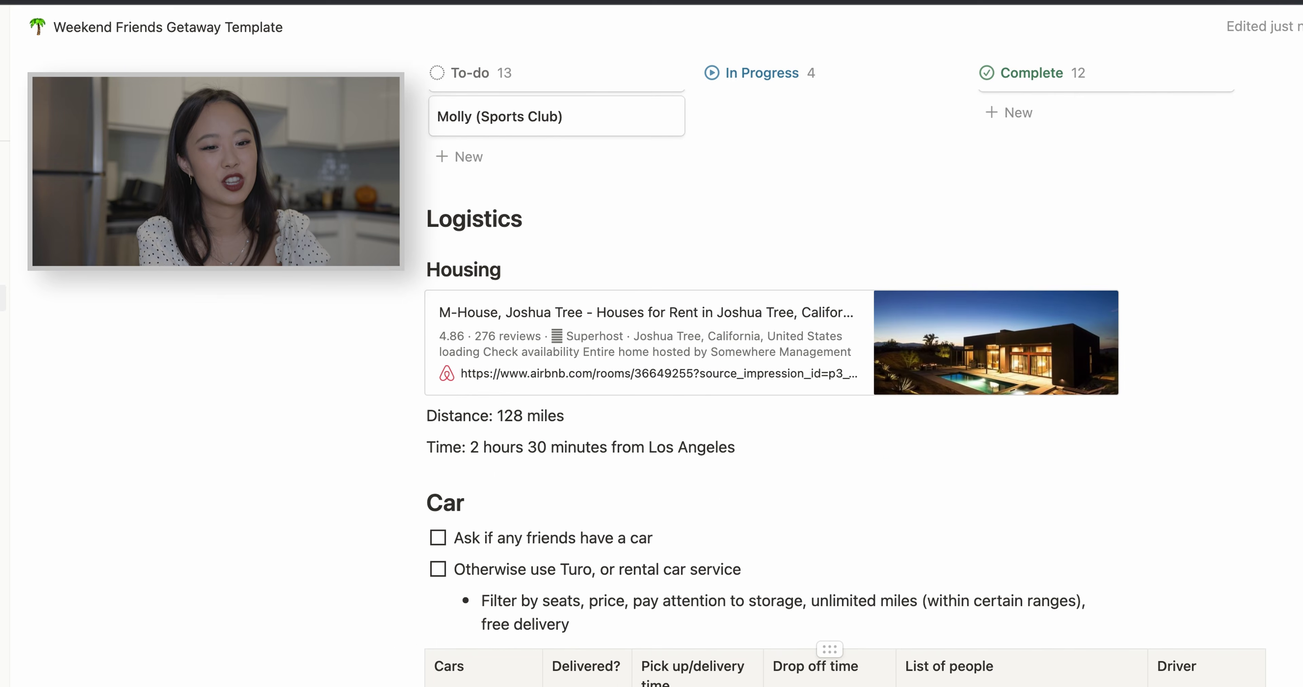
pyautogui.scroll(-1, 829, 506)
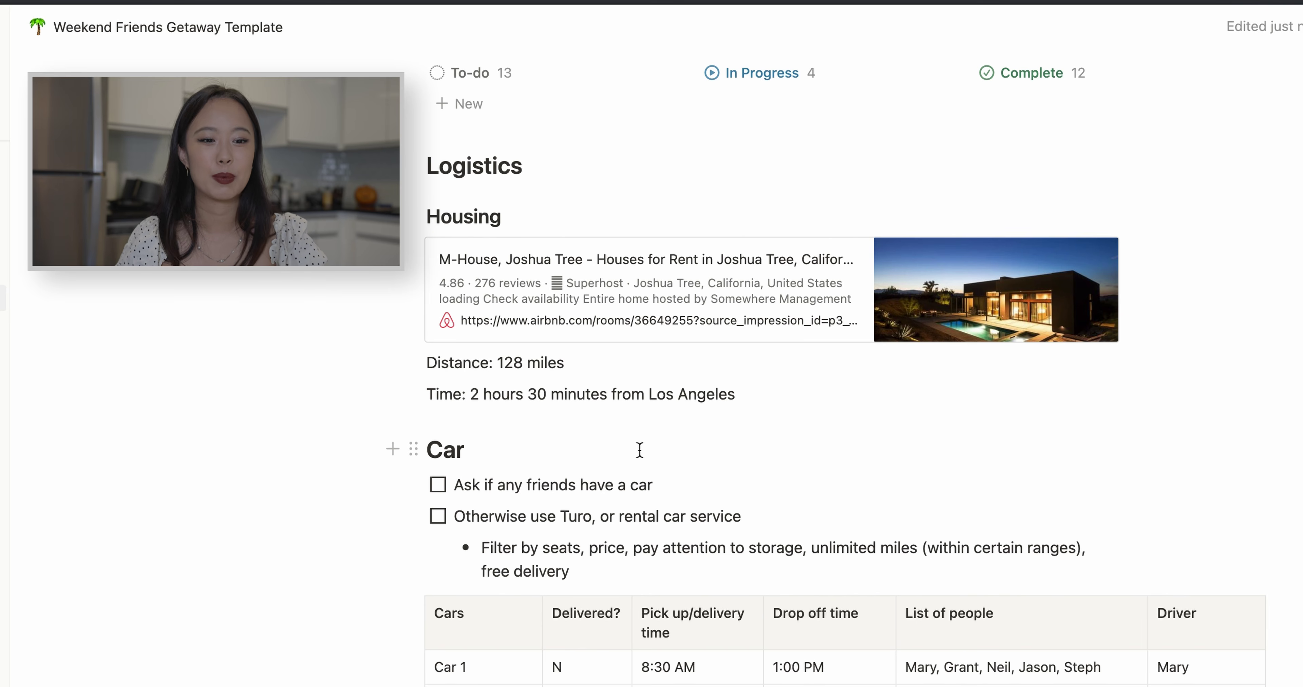
pyautogui.scroll(1, 658, 435)
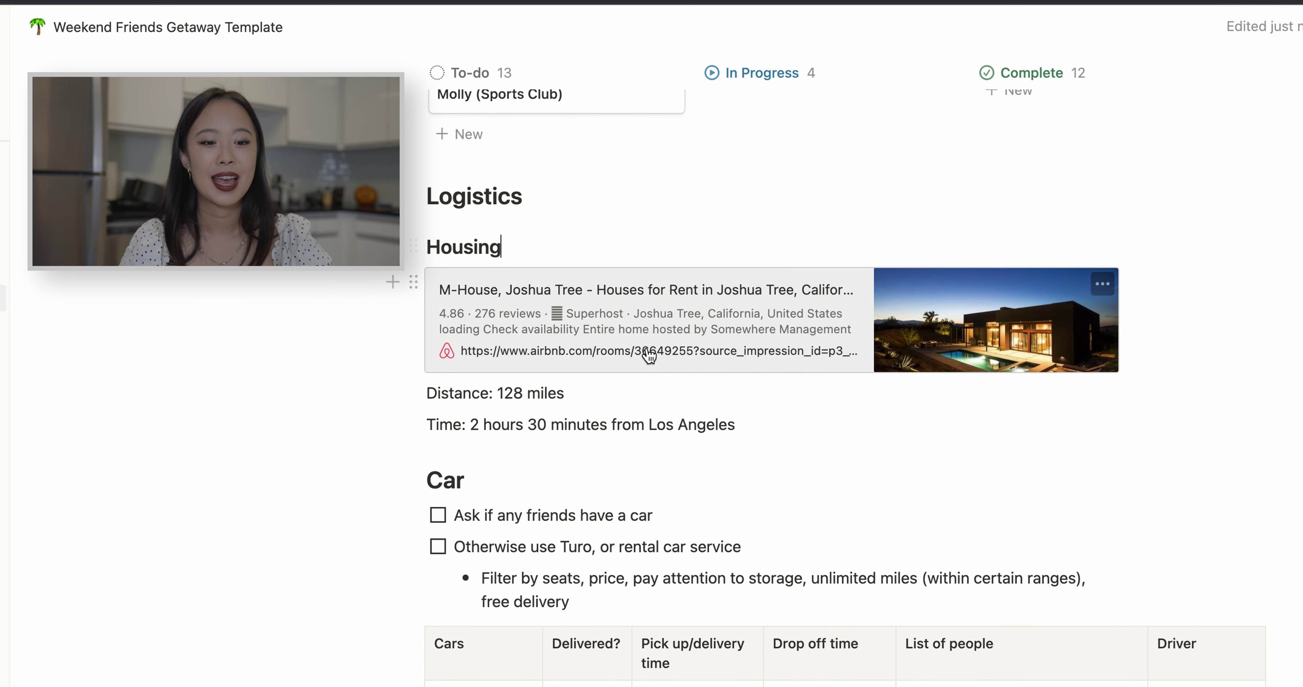
pyautogui.scroll(-1, 622, 337)
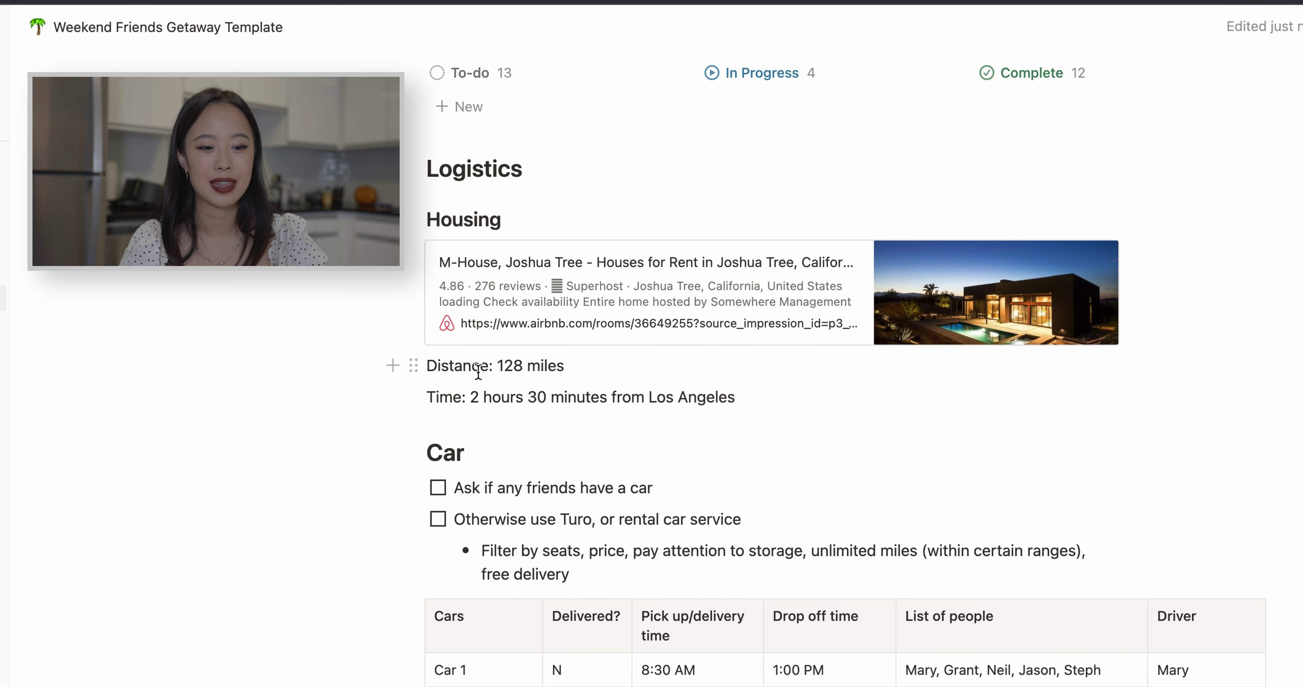
pyautogui.scroll(-1, 477, 373)
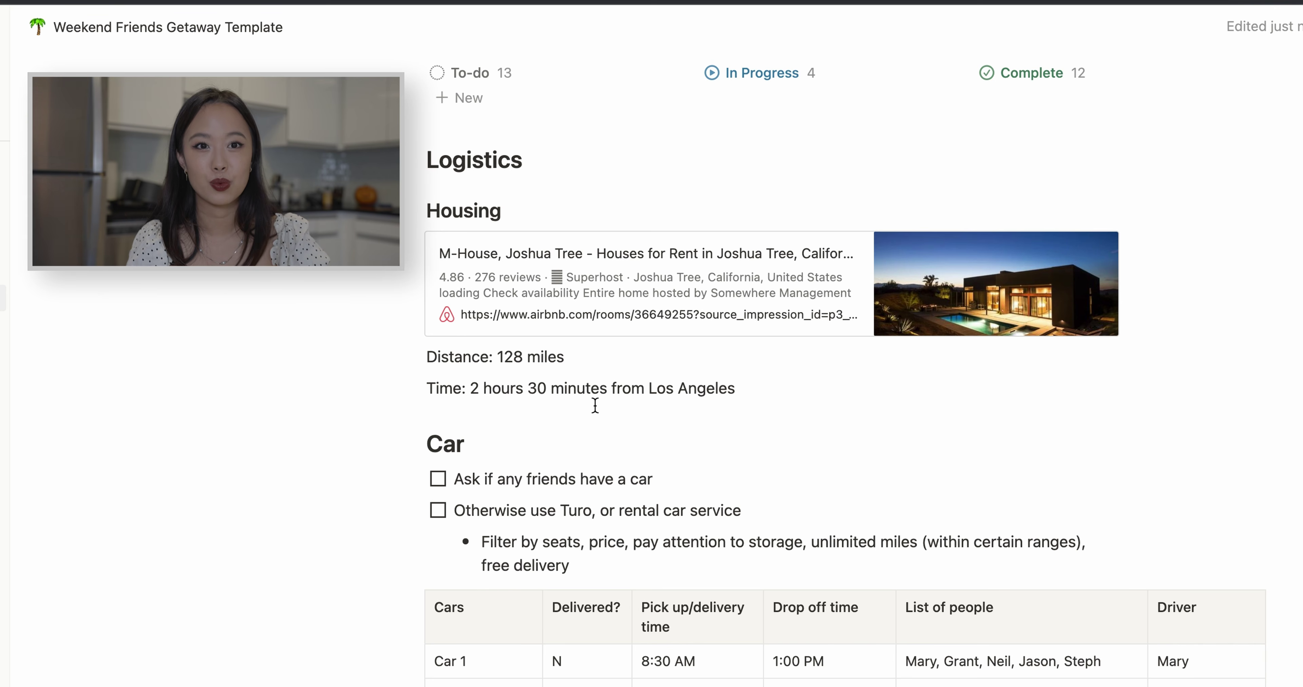
# - Review the Housing listing and travel details together with the Car section's checklist and table
pyautogui.scroll(-1, 595, 405)
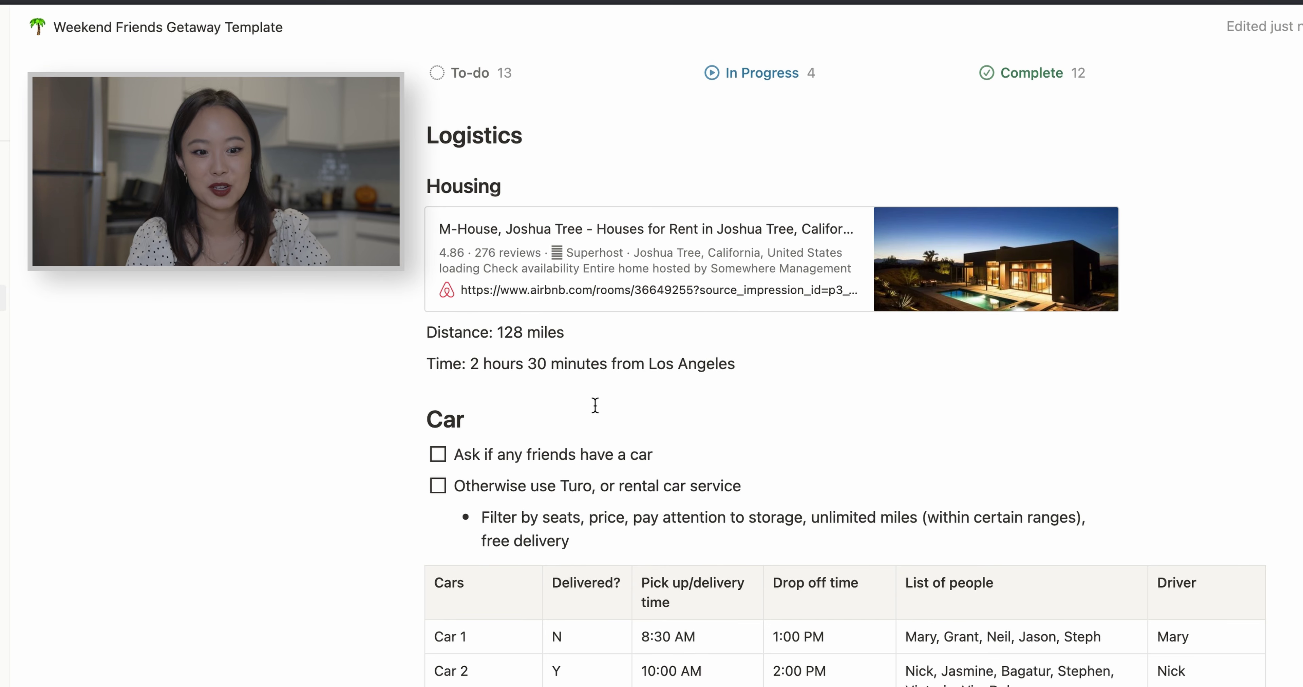
pyautogui.scroll(-1, 595, 406)
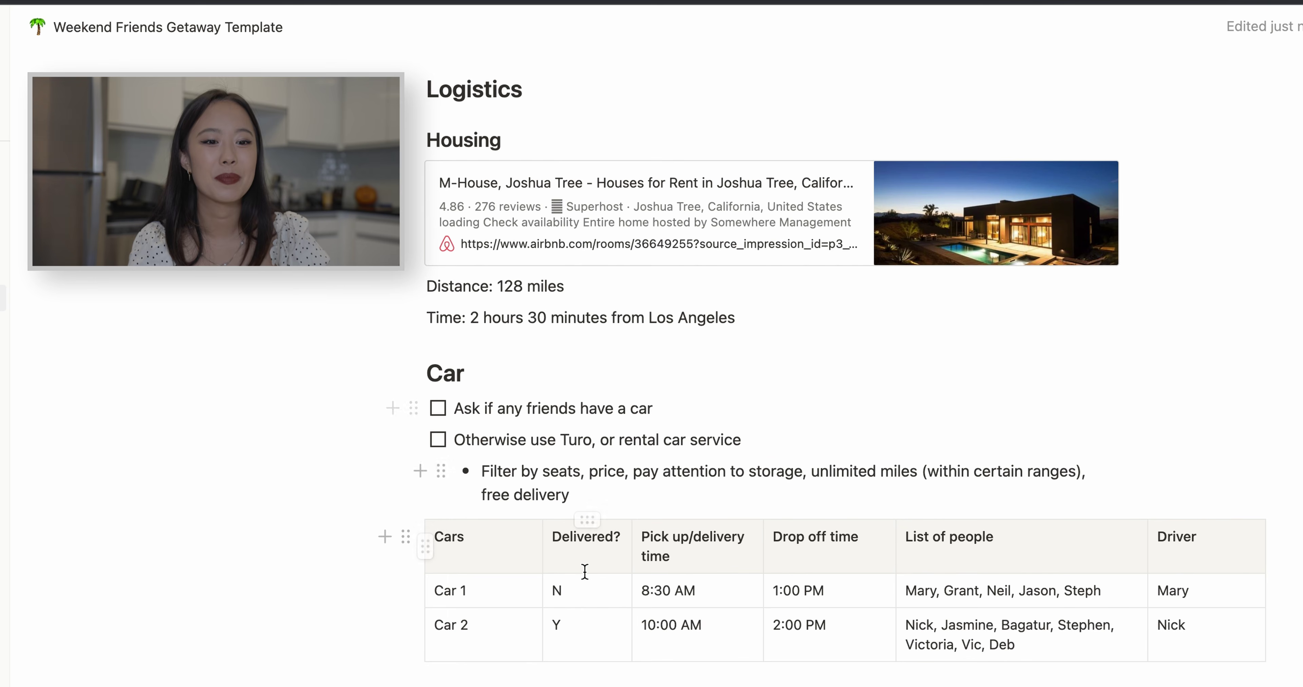
pyautogui.scroll(-4, 584, 571)
pyautogui.click(458, 221)
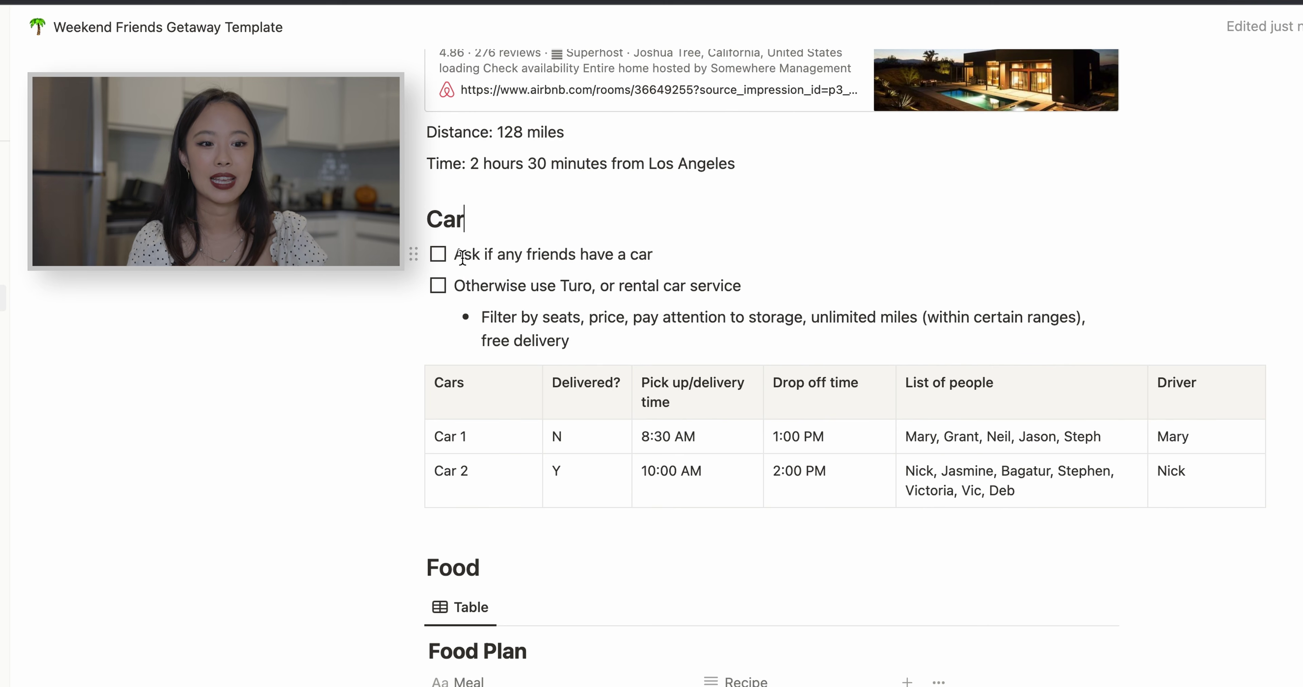
pyautogui.scroll(3, 462, 258)
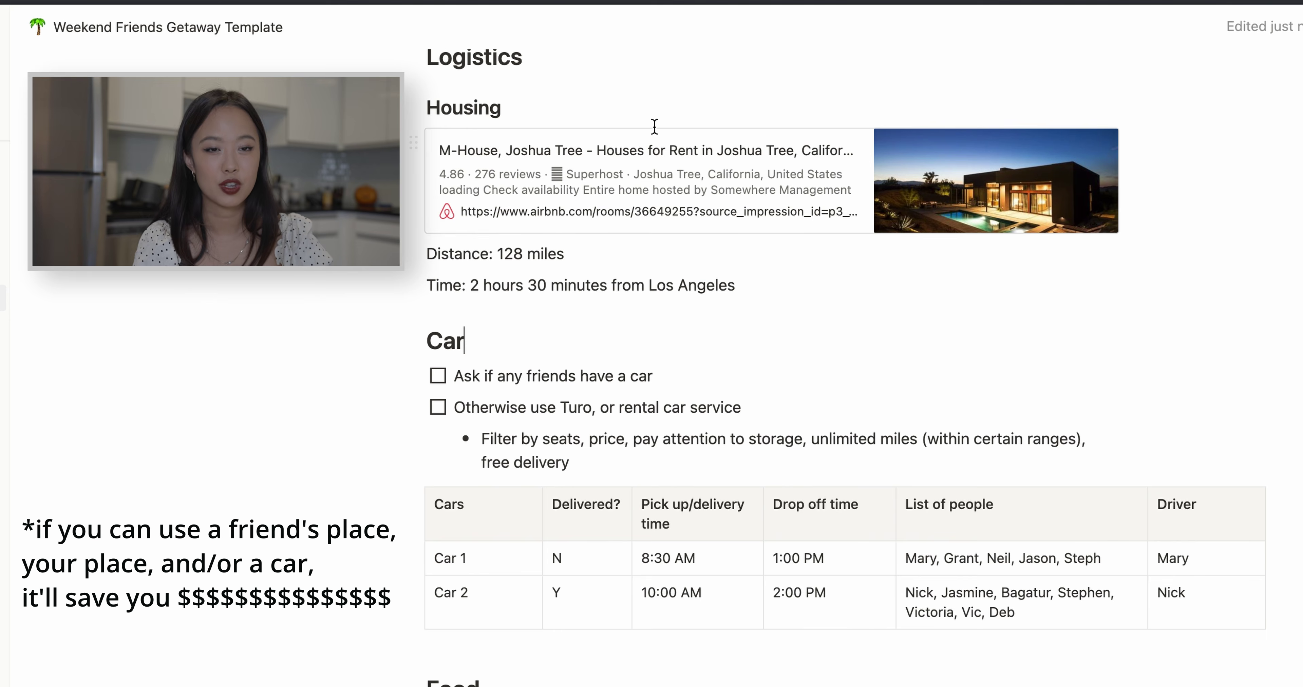
pyautogui.scroll(-1, 468, 380)
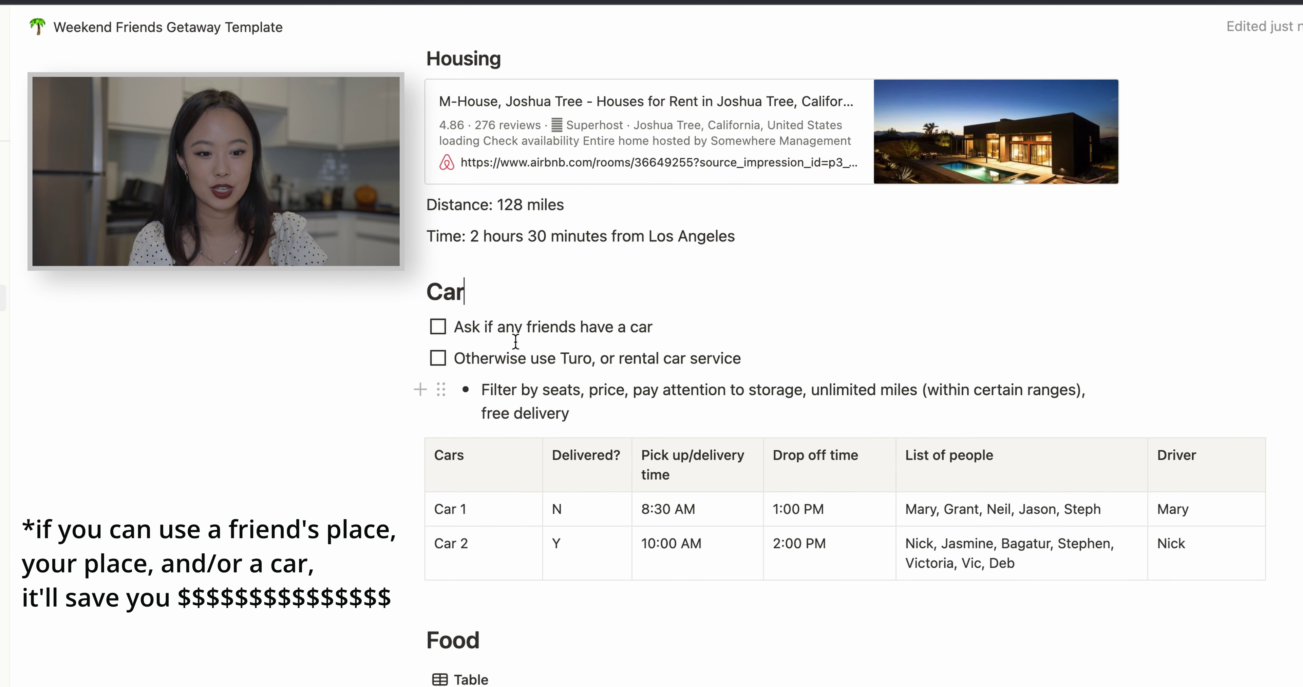
# - Tick the "Ask if any friends have a car" item and clear its checkbox again
pyautogui.tripleClick(468, 326)
pyautogui.click(438, 327)
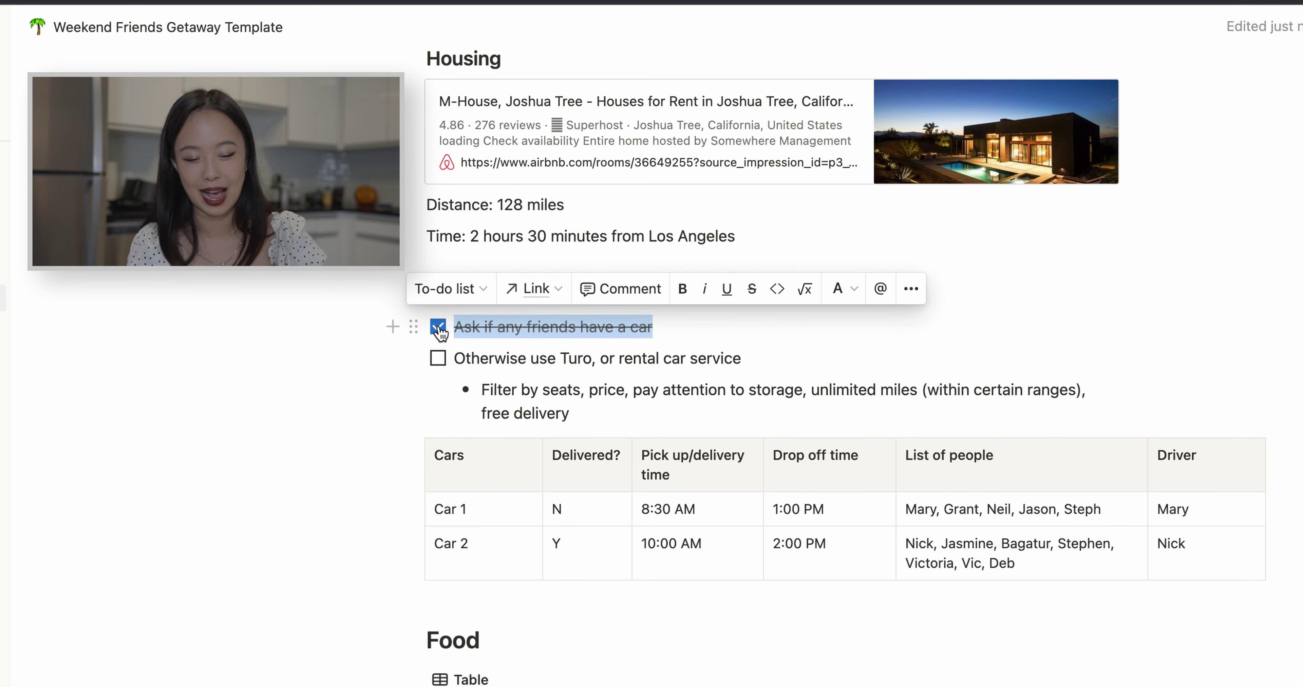
pyautogui.click(438, 327)
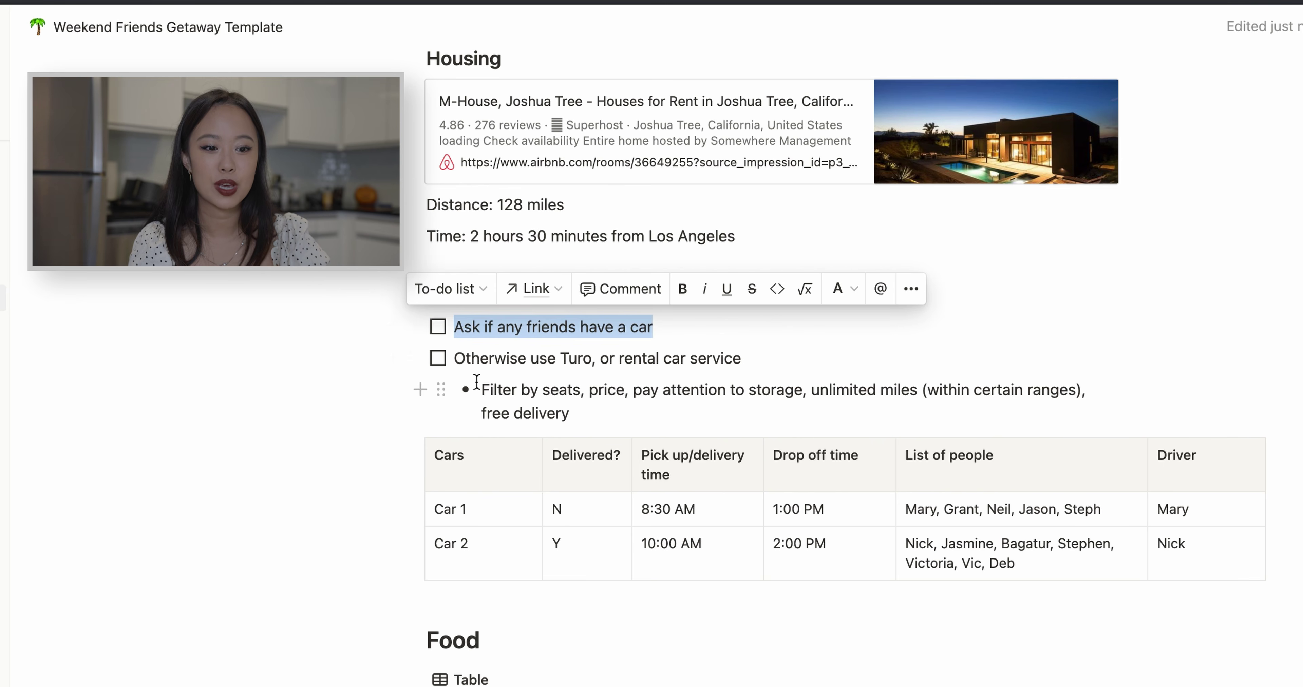
# - Add "(Hertz, etc.)" to the end of the Turo or rental car service item
pyautogui.scroll(-1, 438, 354)
pyautogui.click(589, 317)
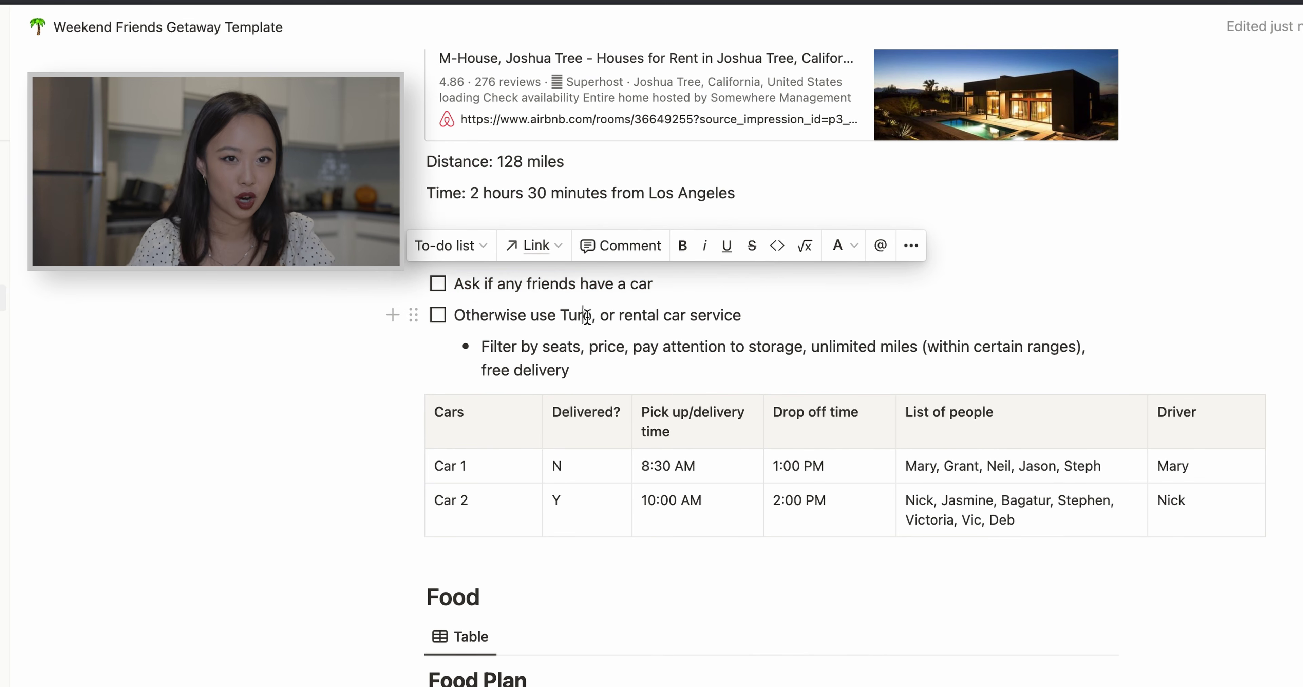
pyautogui.write('(Hertz, etc.)')
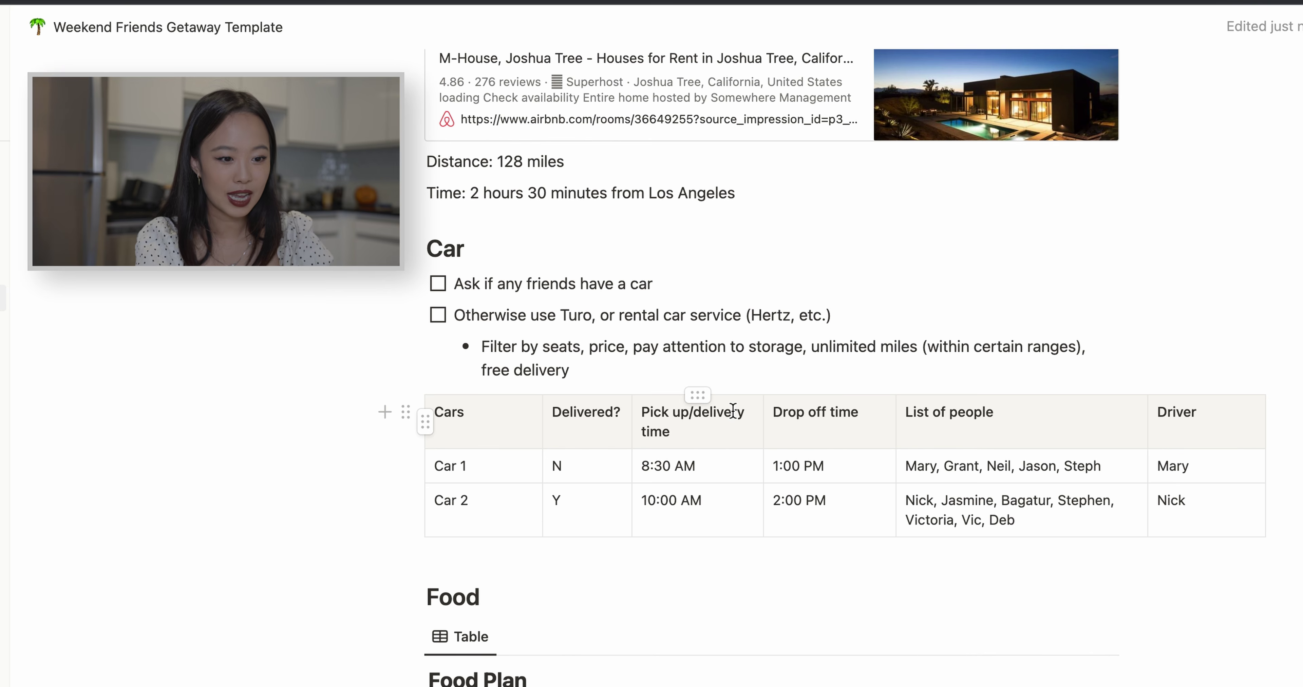
# - Read the car rental filtering tips, highlighting "unlimited miles" and checking the note about certain ranges
pyautogui.scroll(-1, 725, 511)
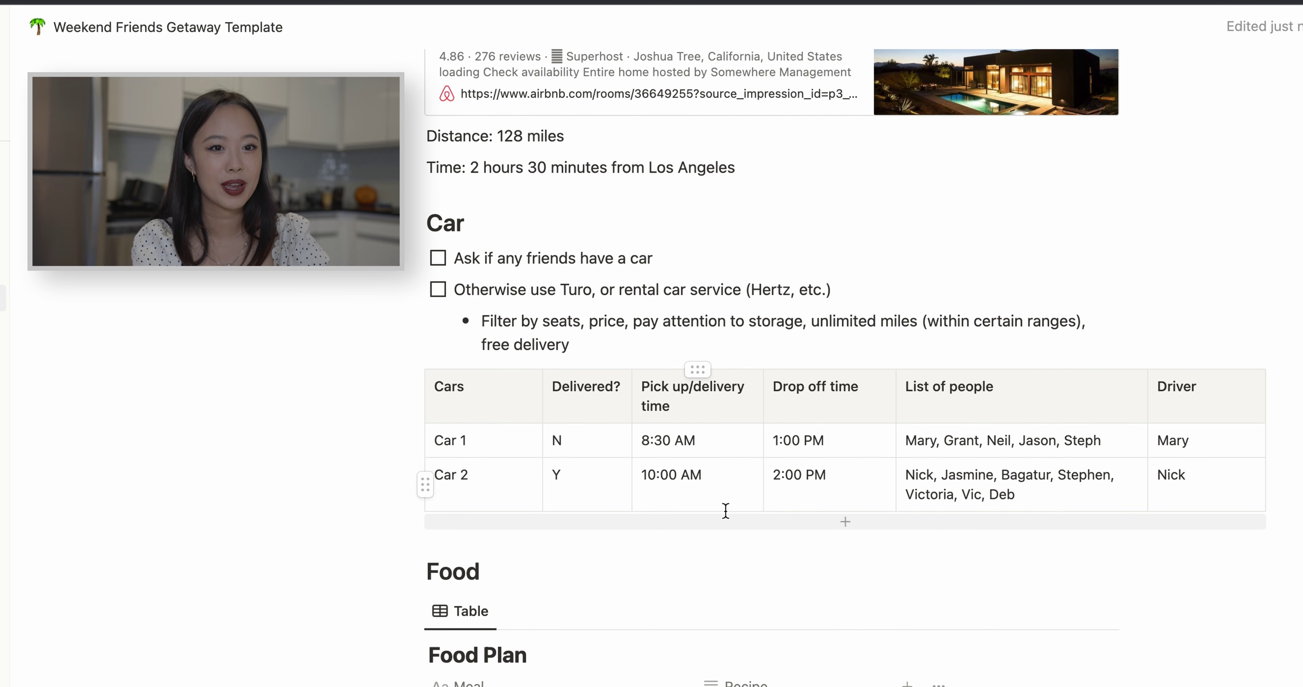
pyautogui.scroll(-1, 746, 366)
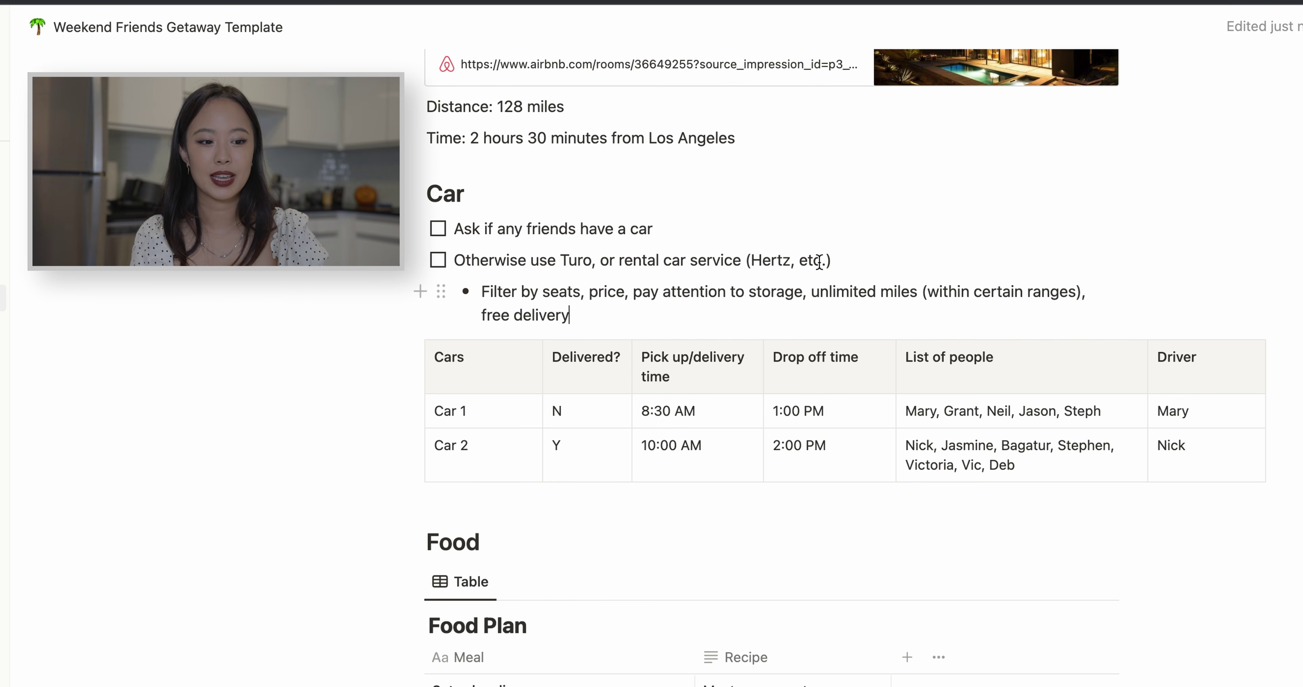
pyautogui.moveTo(811, 292); pyautogui.dragTo(920, 291)
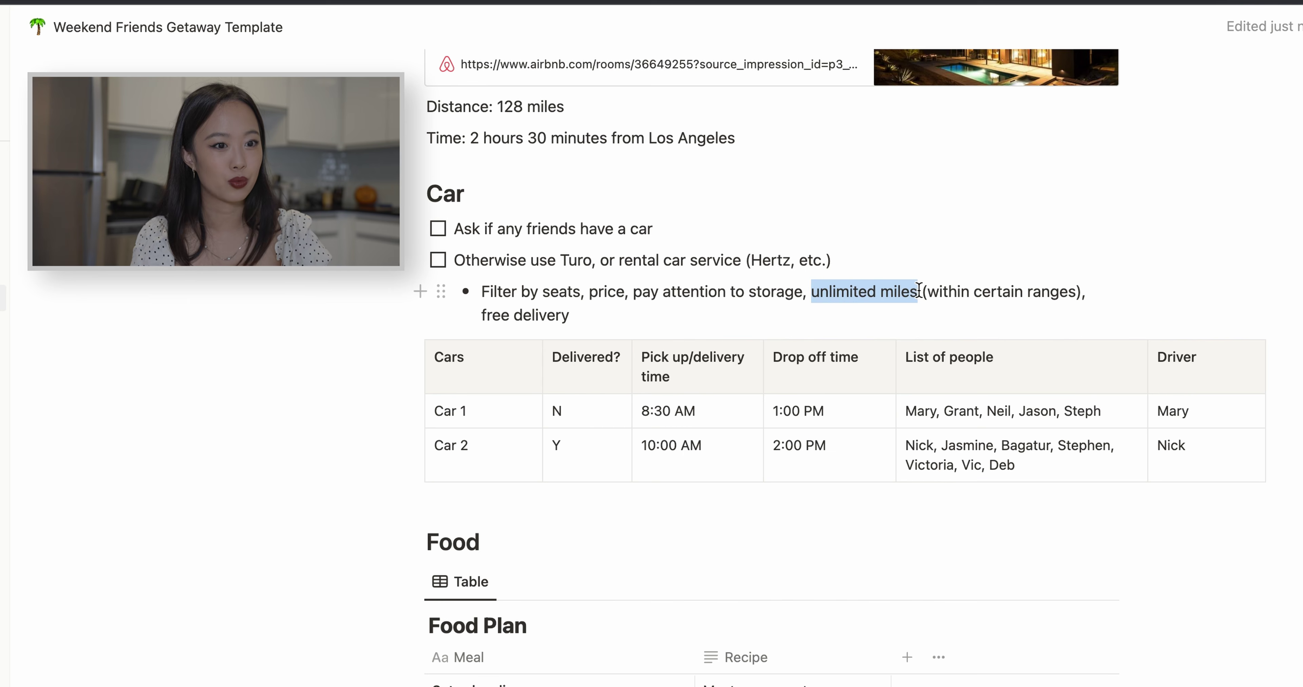
pyautogui.click(956, 291)
pyautogui.scroll(-1, 1001, 306)
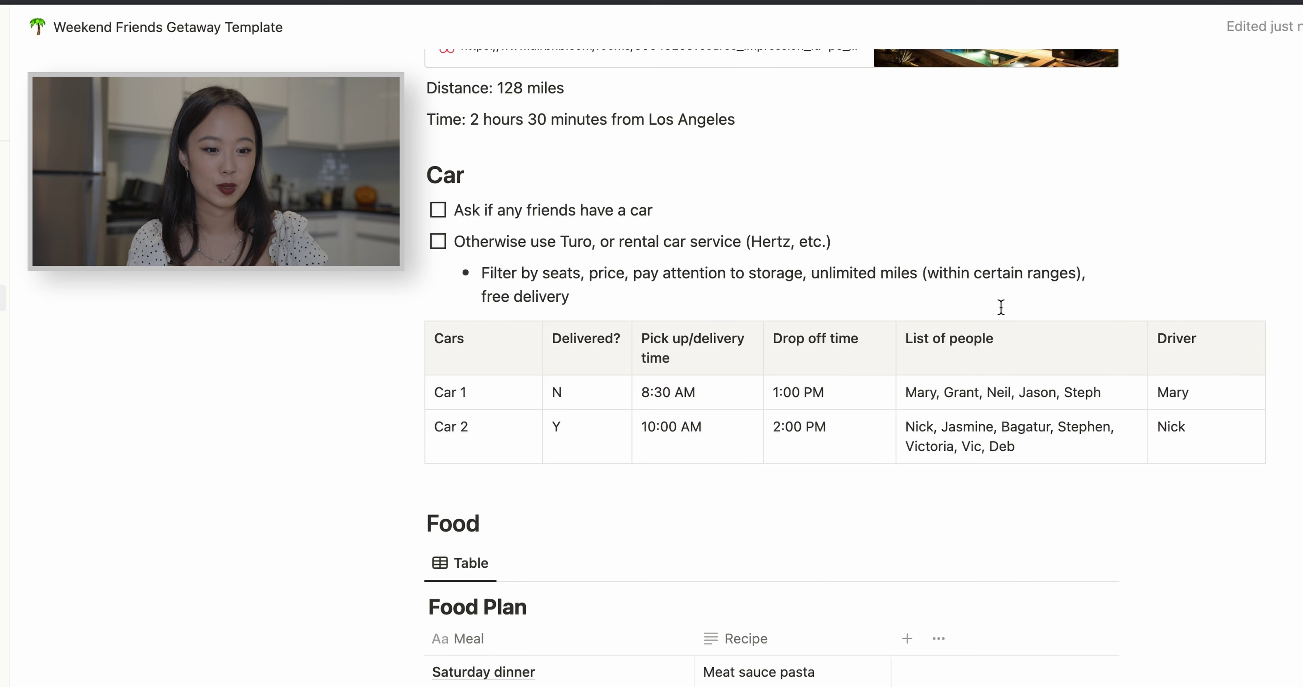
pyautogui.scroll(-1, 1000, 307)
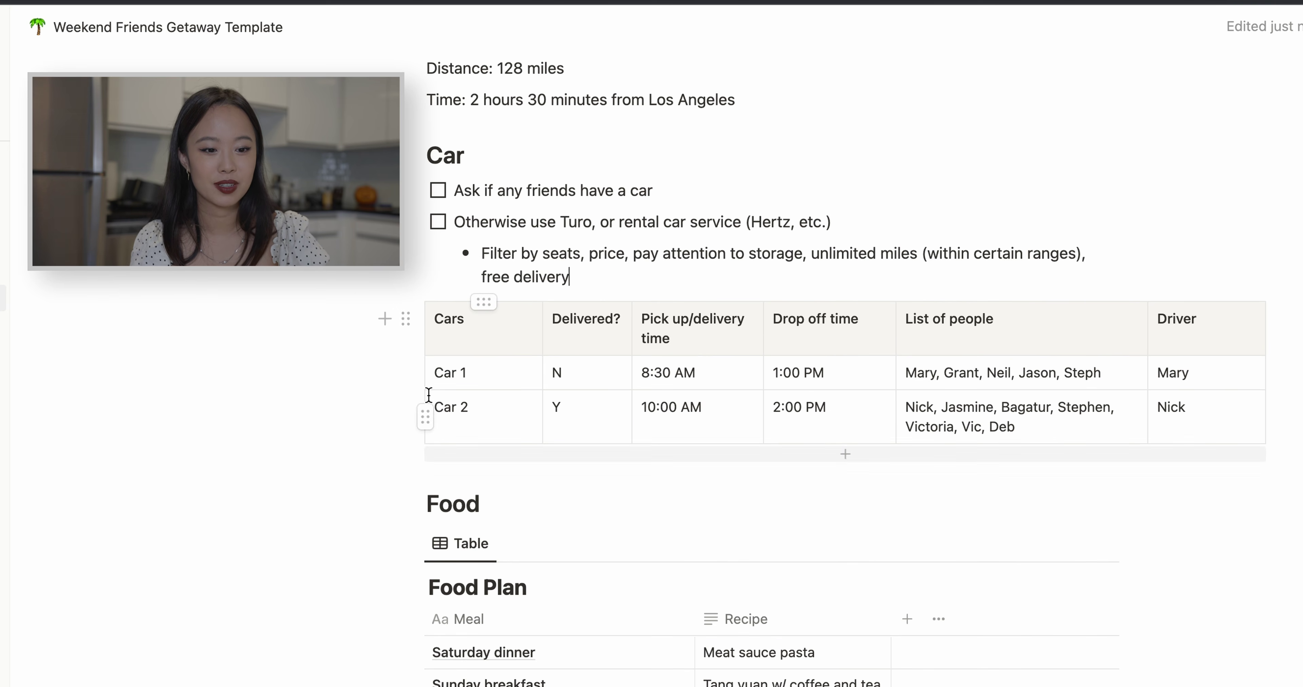
# - Examine the car table's rows for delivery, pick-up and drop-off times, passengers and drivers
pyautogui.click(465, 372)
pyautogui.click(479, 415)
pyautogui.click(590, 378)
pyautogui.click(599, 415)
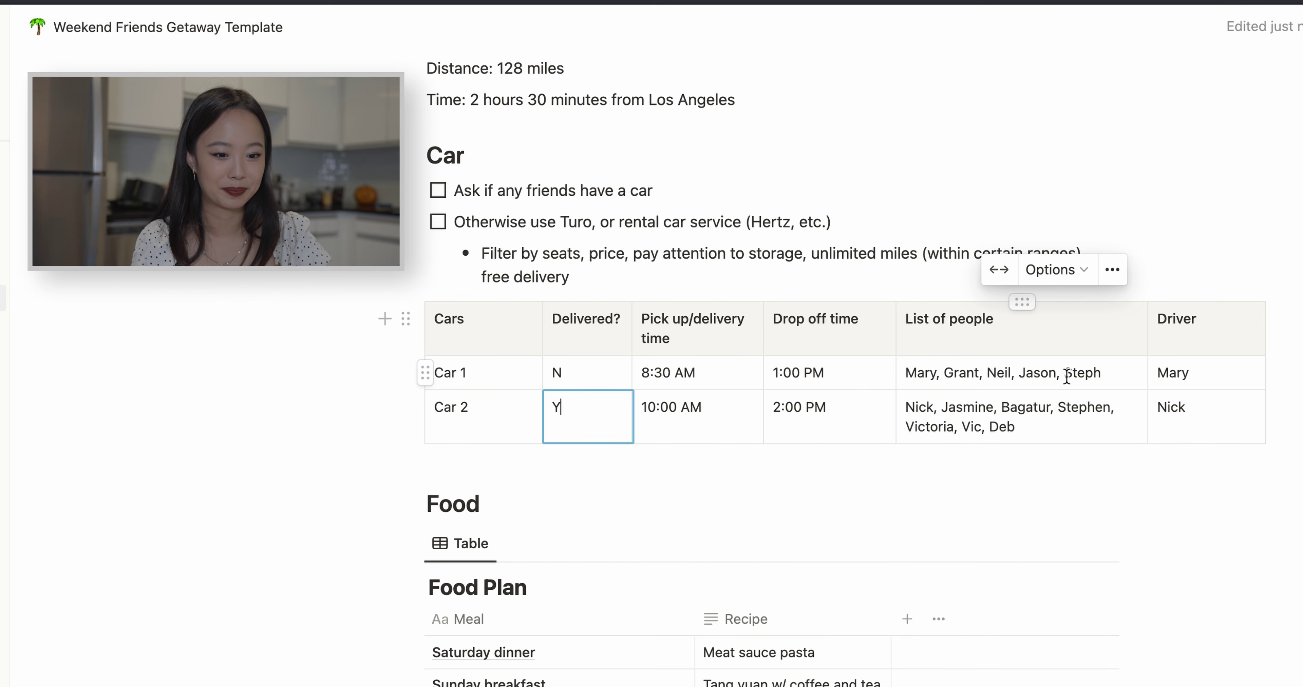
pyautogui.scroll(-7, 1175, 424)
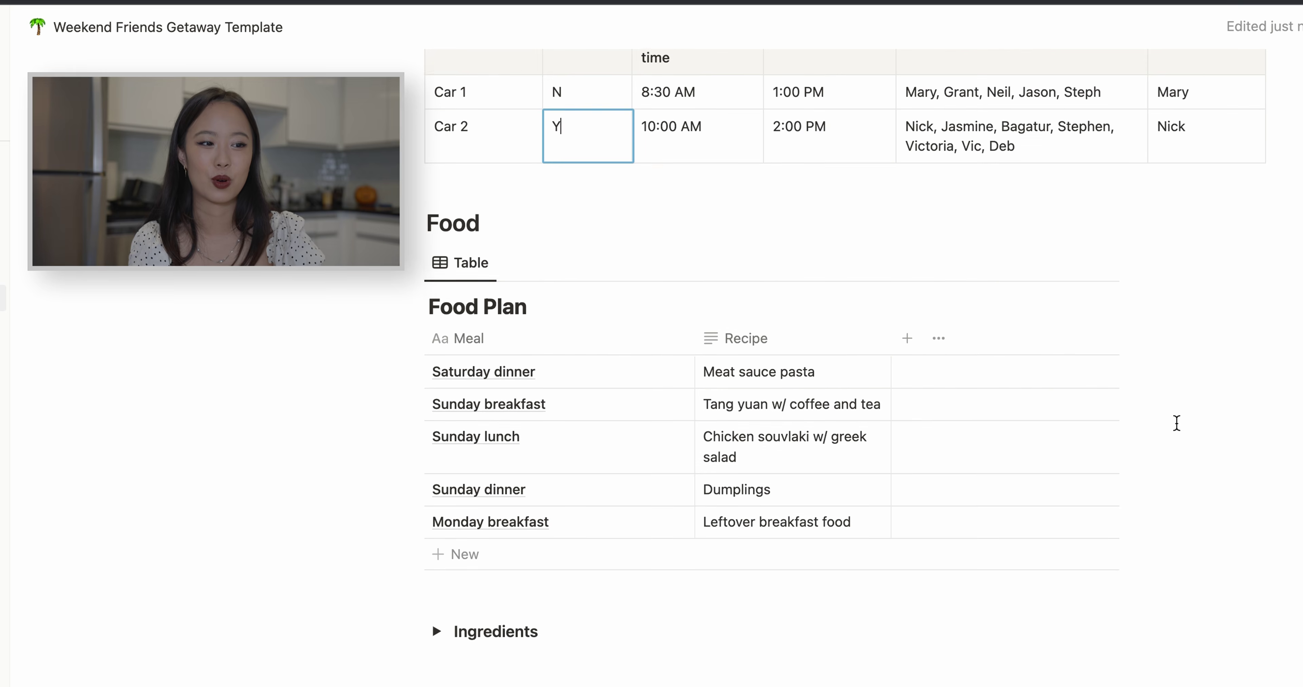
pyautogui.scroll(2, 1176, 423)
pyautogui.scroll(2, 1177, 423)
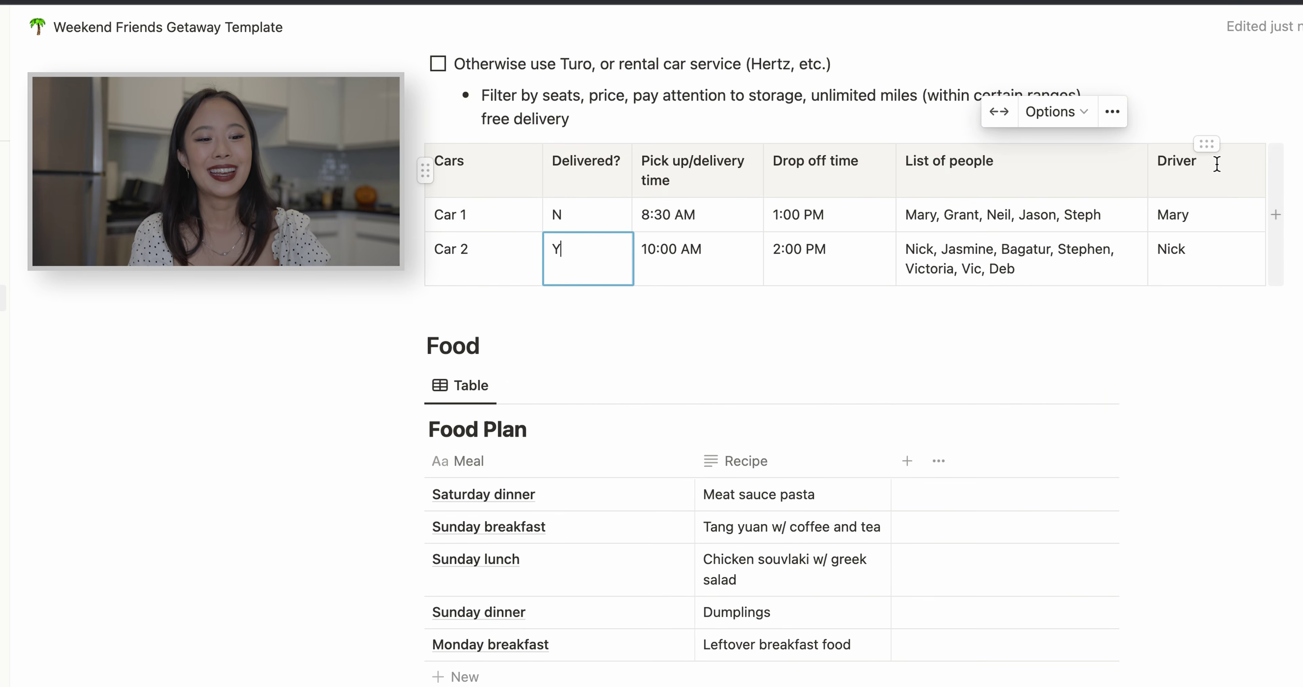
# - Review the Food Plan meals and recipes, and expand the Ingredients checklist to read it before collapsing it
pyautogui.scroll(-5, 1097, 473)
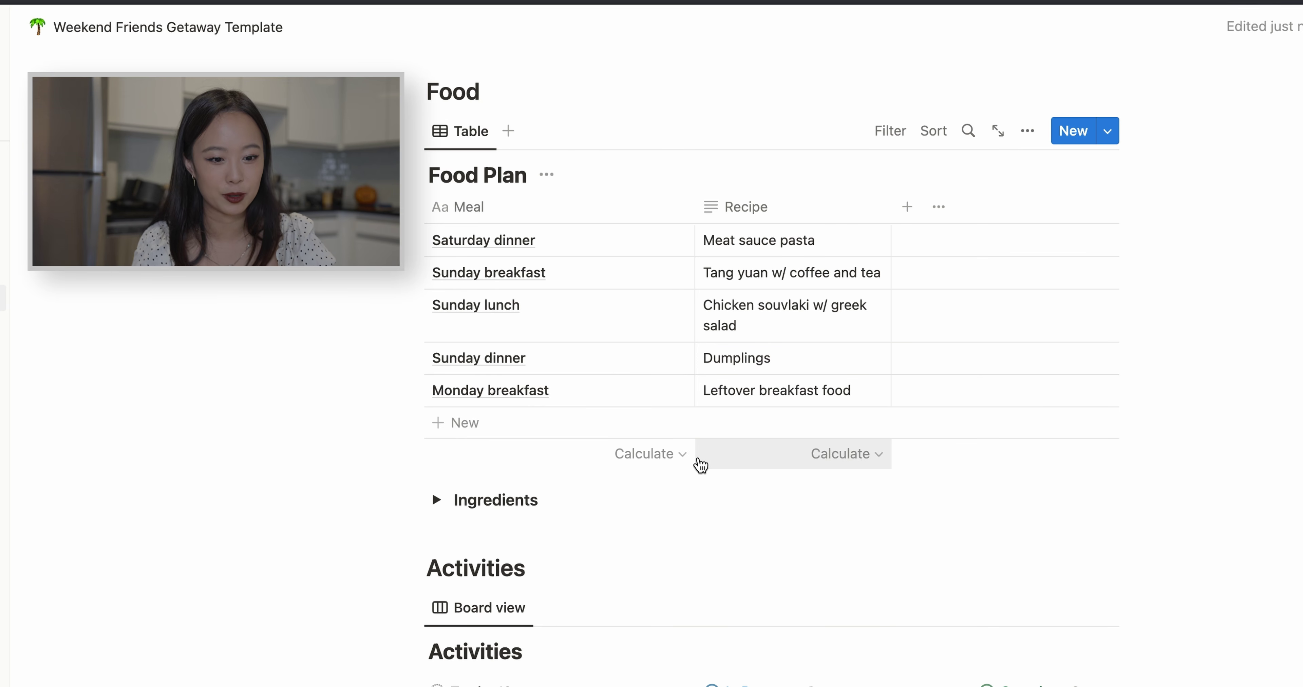
pyautogui.scroll(-5, 733, 439)
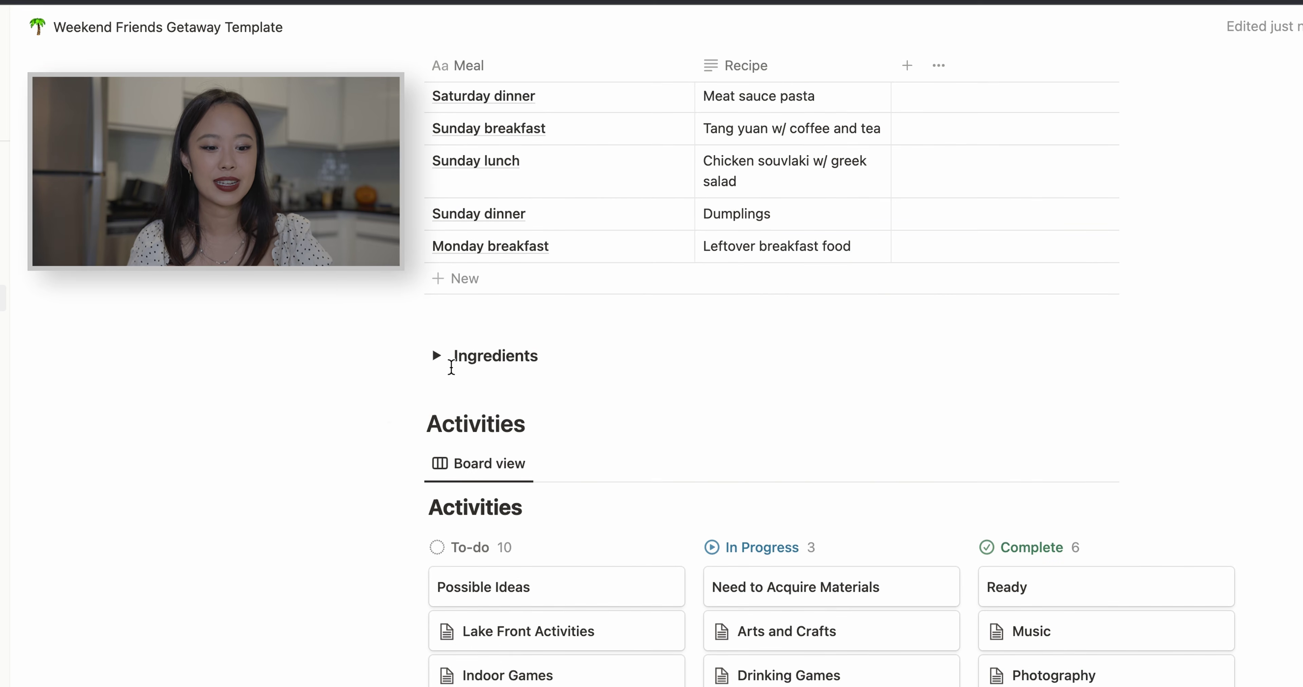
pyautogui.click(436, 356)
pyautogui.scroll(-15, 449, 623)
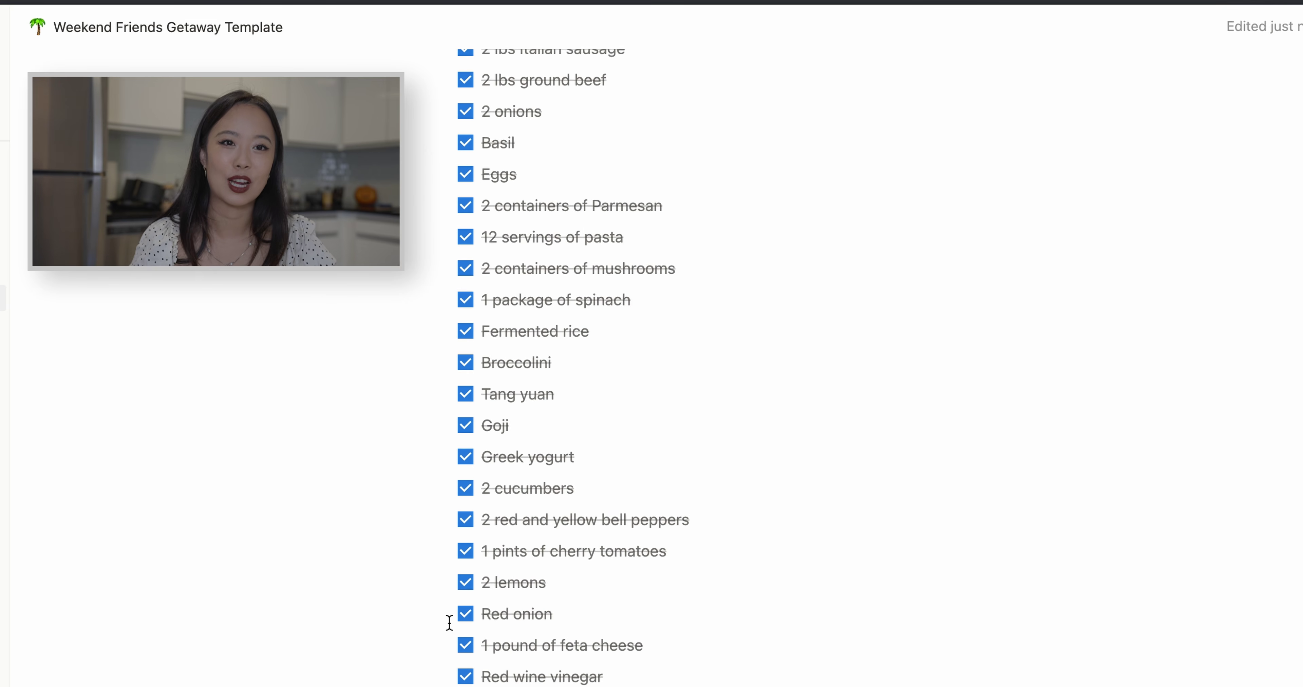
pyautogui.scroll(-10, 449, 622)
pyautogui.scroll(18, 450, 622)
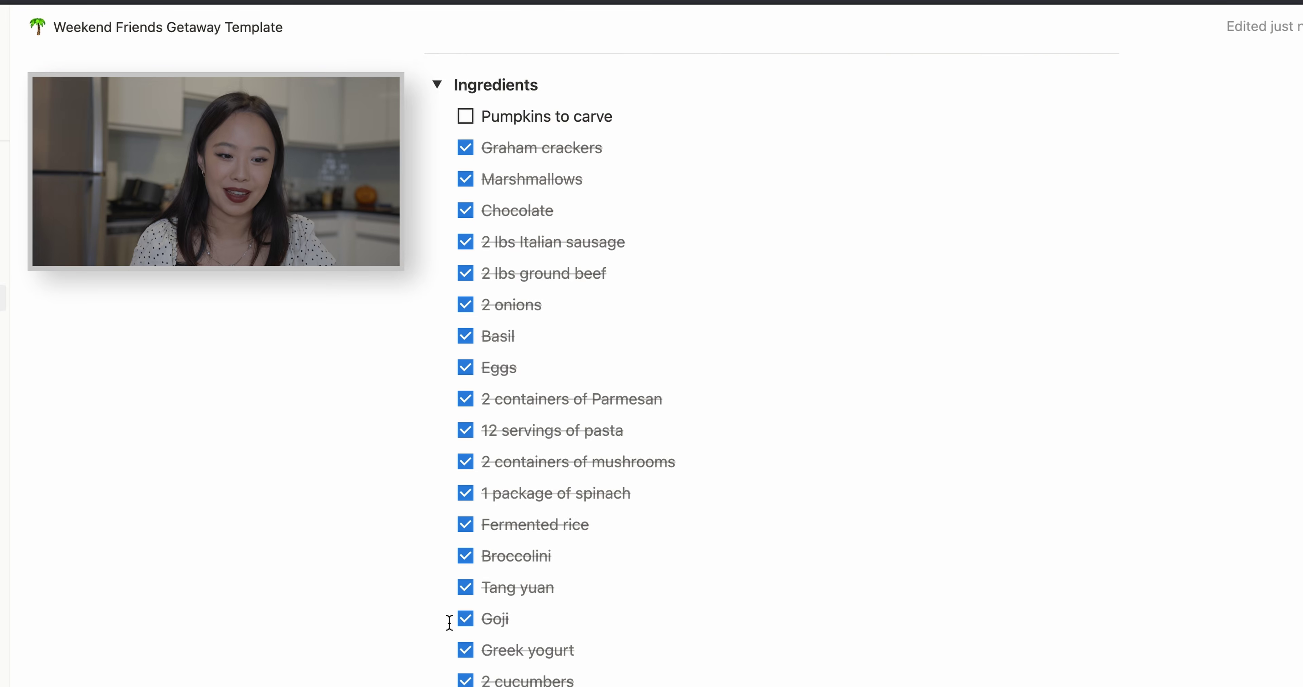
pyautogui.click(437, 296)
# - Examine the Activities board's columns, and view the Lake Front Activities and Arts and Crafts cards
pyautogui.scroll(-3, 432, 287)
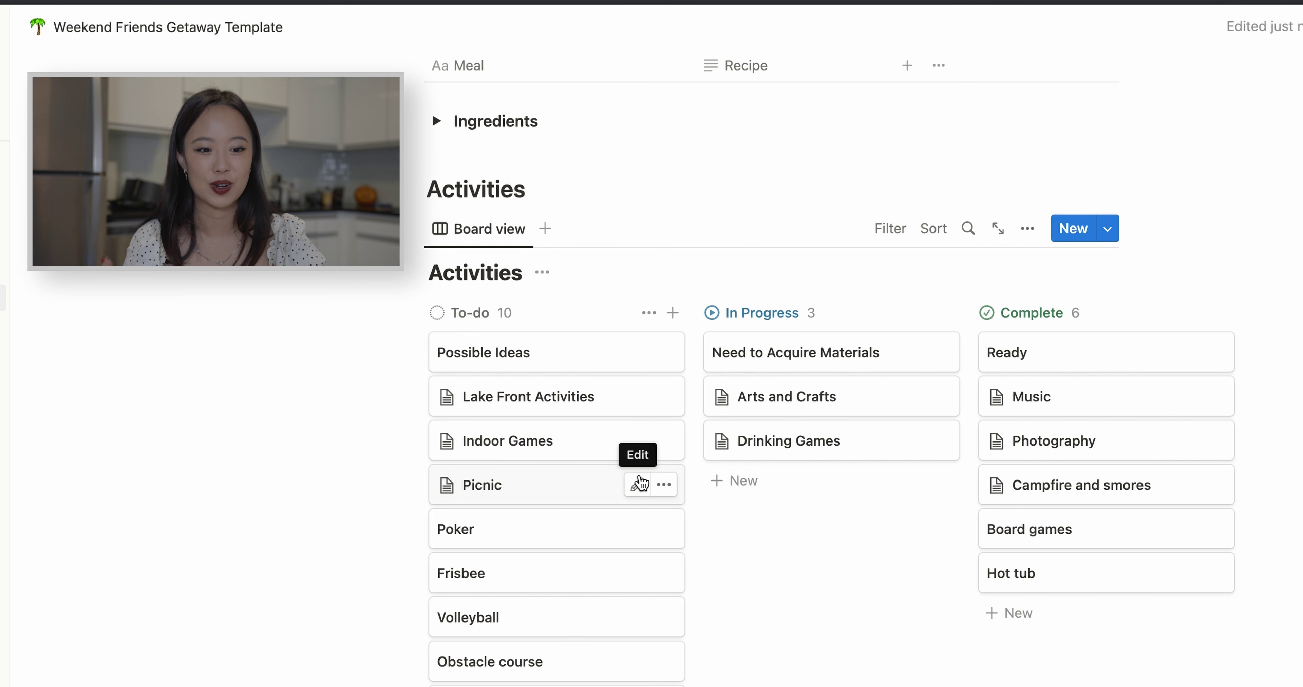
pyautogui.scroll(-20, 640, 484)
pyautogui.scroll(8, 638, 483)
pyautogui.scroll(5, 639, 475)
pyautogui.scroll(-15, 650, 604)
pyautogui.scroll(-15, 649, 599)
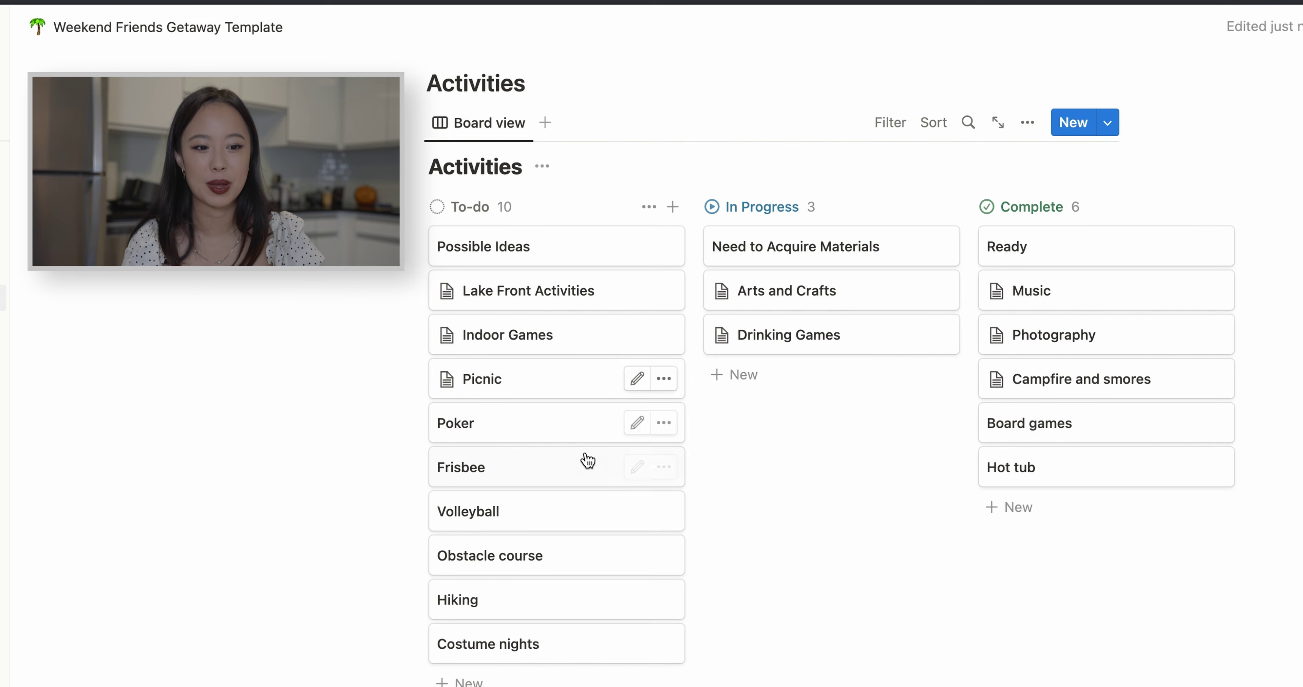
pyautogui.click(597, 304)
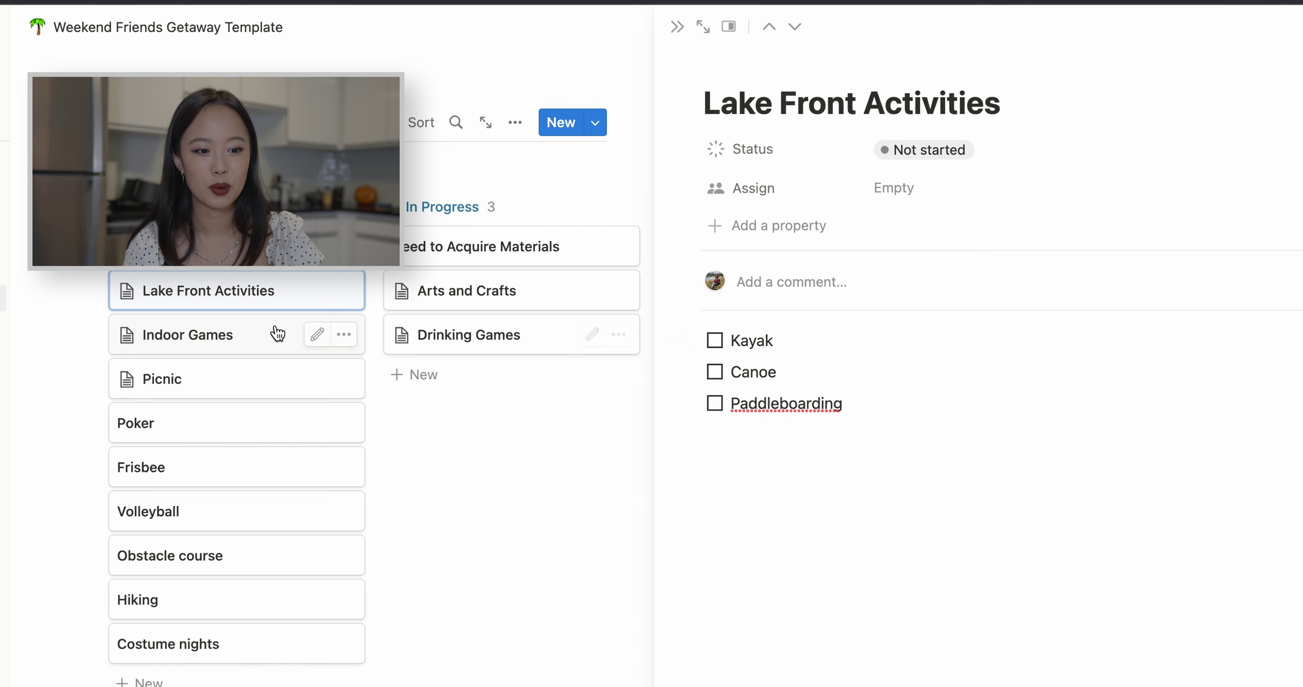
pyautogui.click(532, 302)
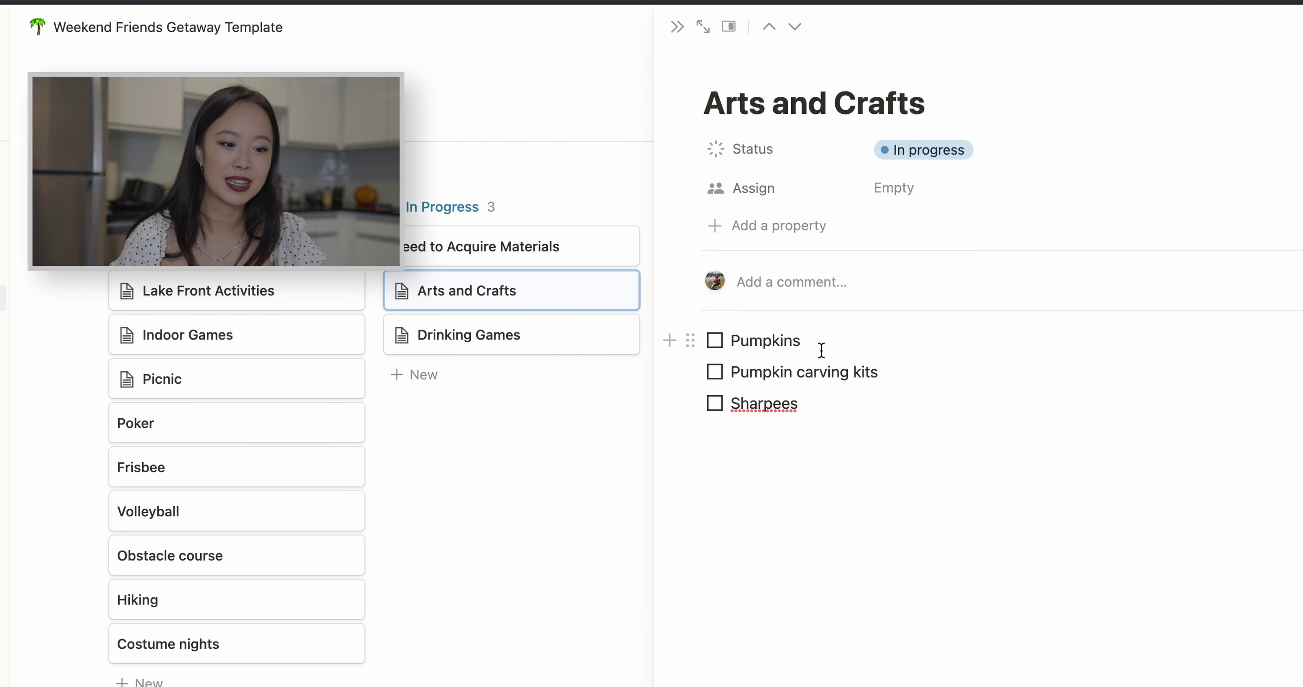
# - Tick Pumpkin carving kits and Sharpees in the Arts and Crafts card, clearing each checkbox again
pyautogui.click(714, 371)
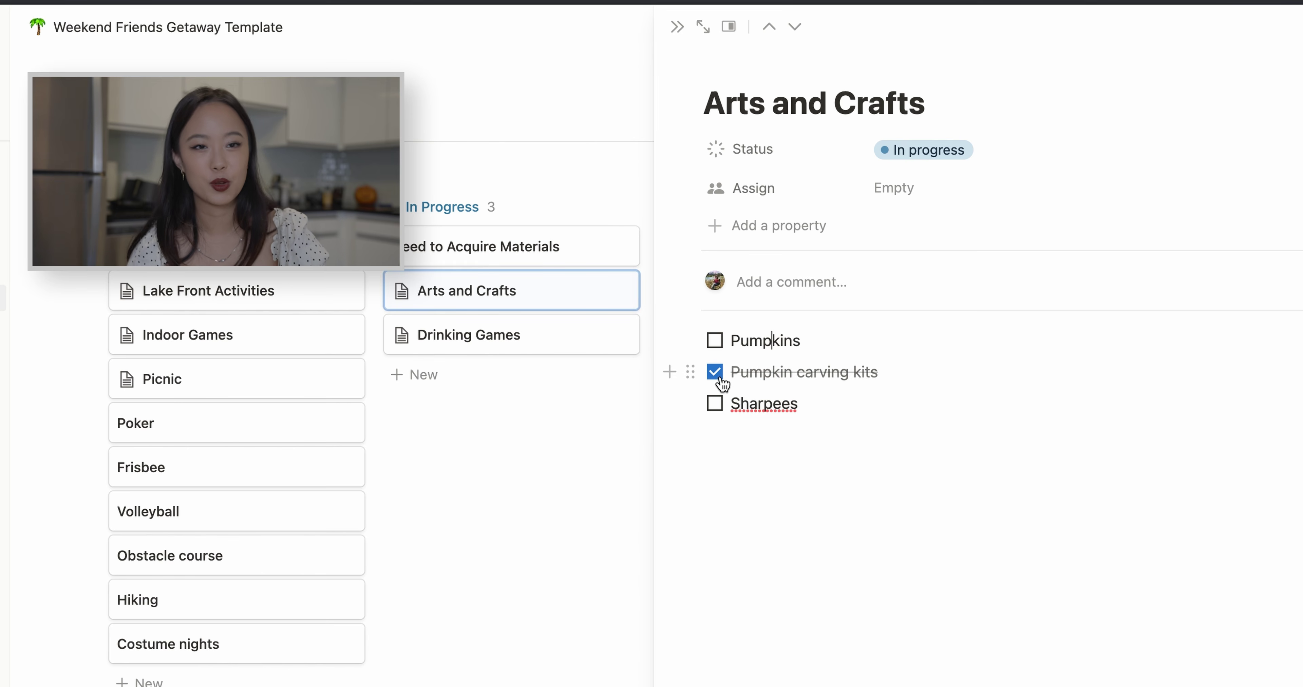
pyautogui.click(714, 372)
pyautogui.click(715, 403)
pyautogui.click(714, 403)
# - Replace the Sharpees item in the Arts and Crafts checklist with "Pen" and close the card
pyautogui.moveTo(799, 405); pyautogui.dragTo(731, 406)
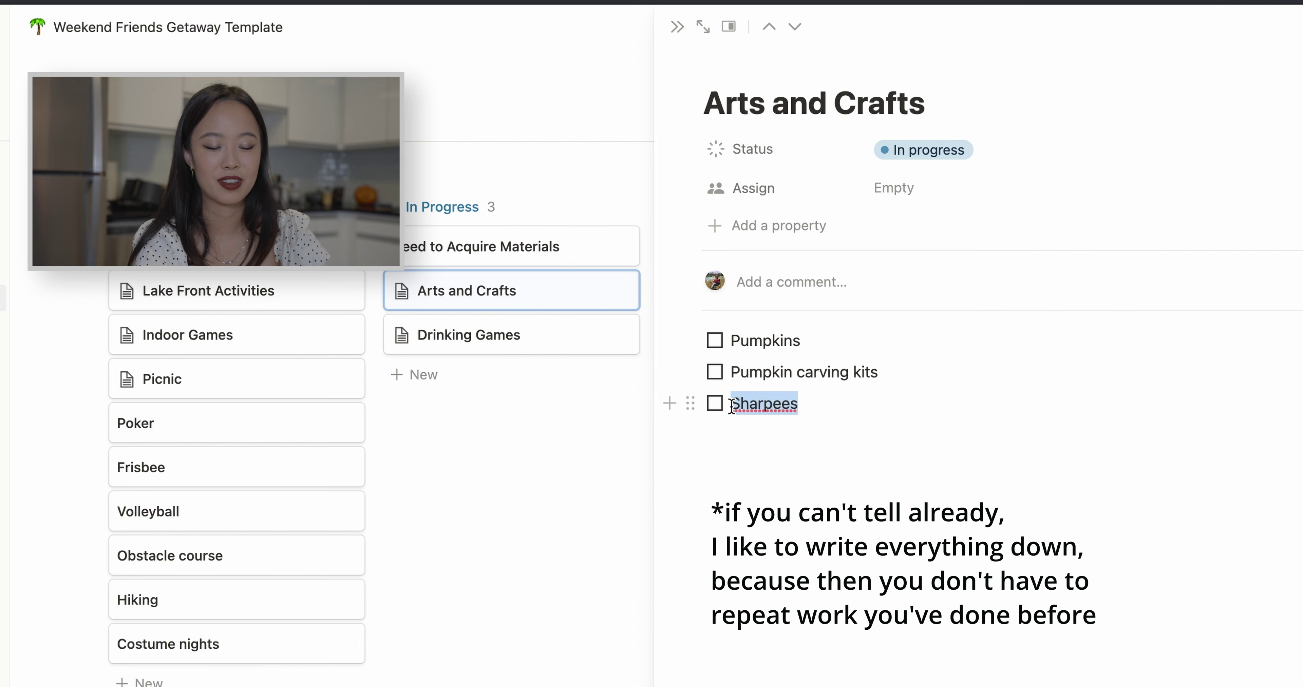
pyautogui.write('Pen')
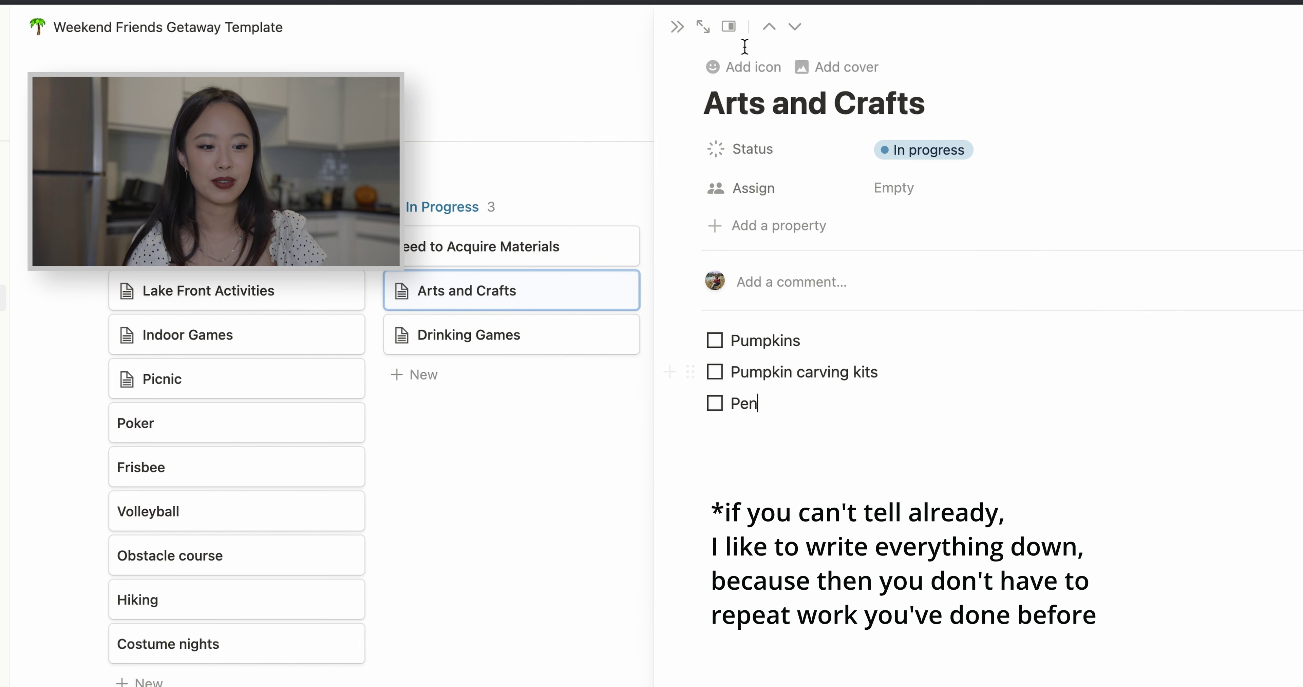
pyautogui.click(677, 26)
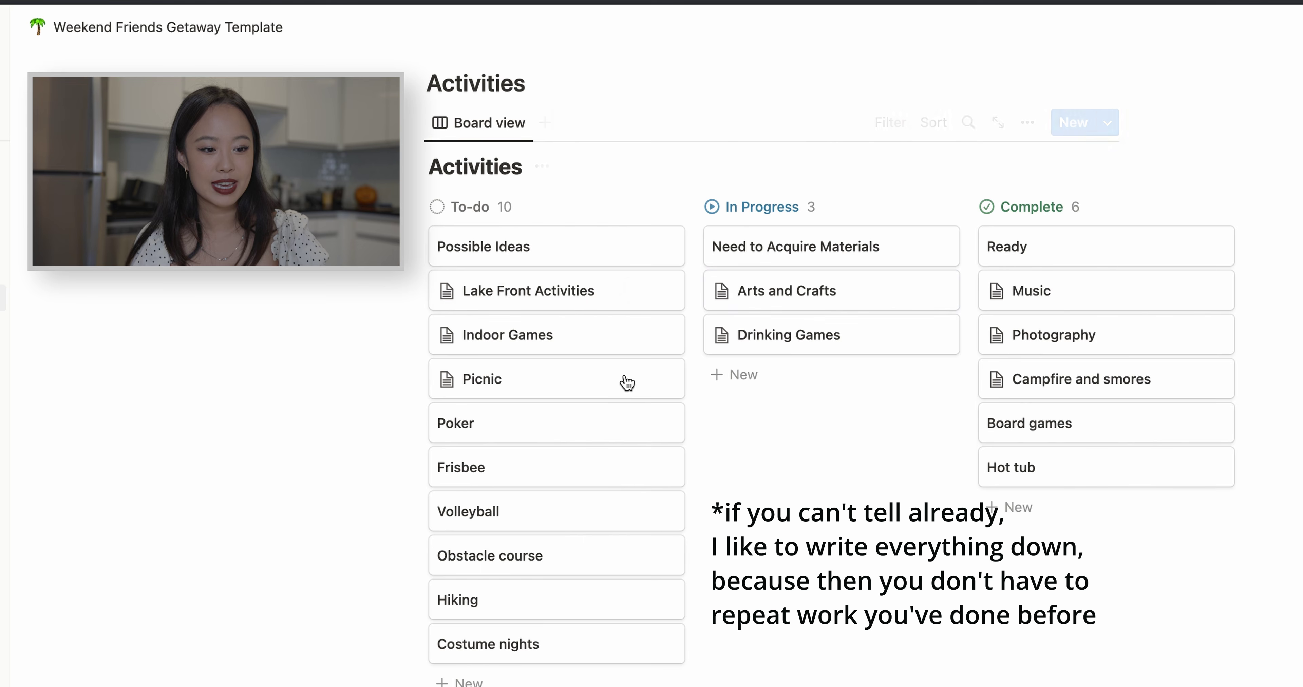
# - View the supplies checklist in the Drinking Games card and close it
pyautogui.click(804, 353)
pyautogui.click(805, 438)
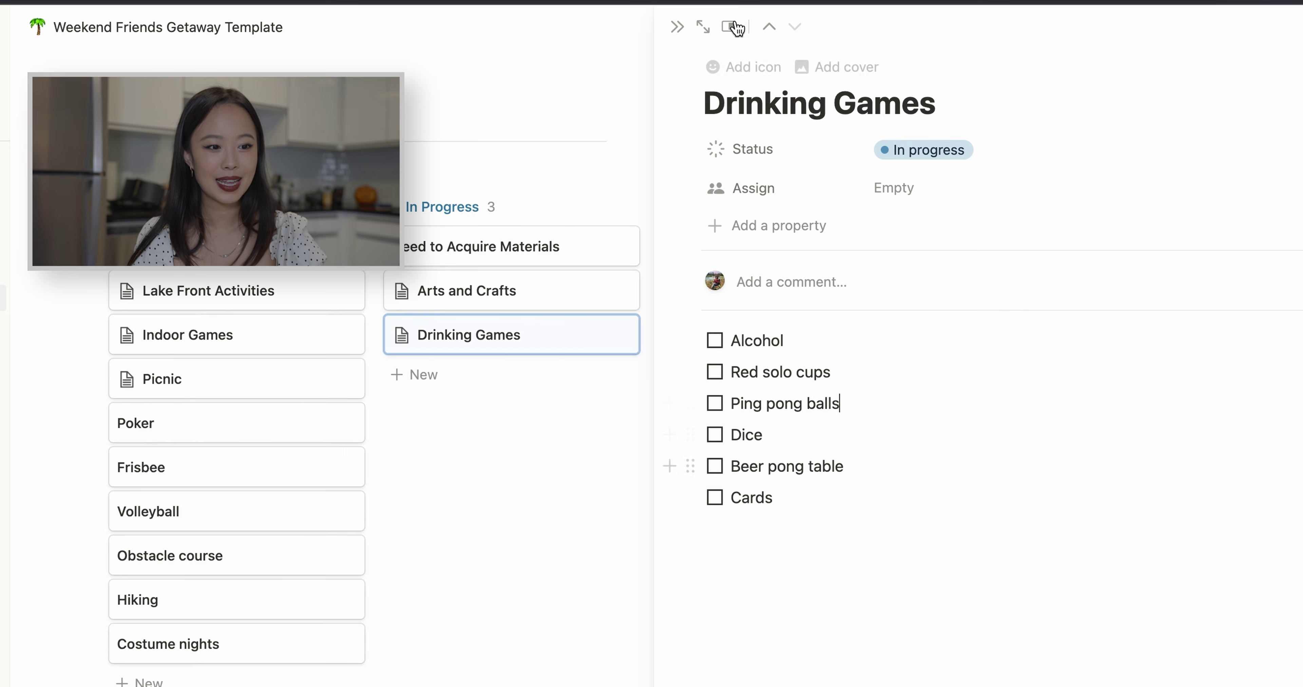
pyautogui.click(677, 26)
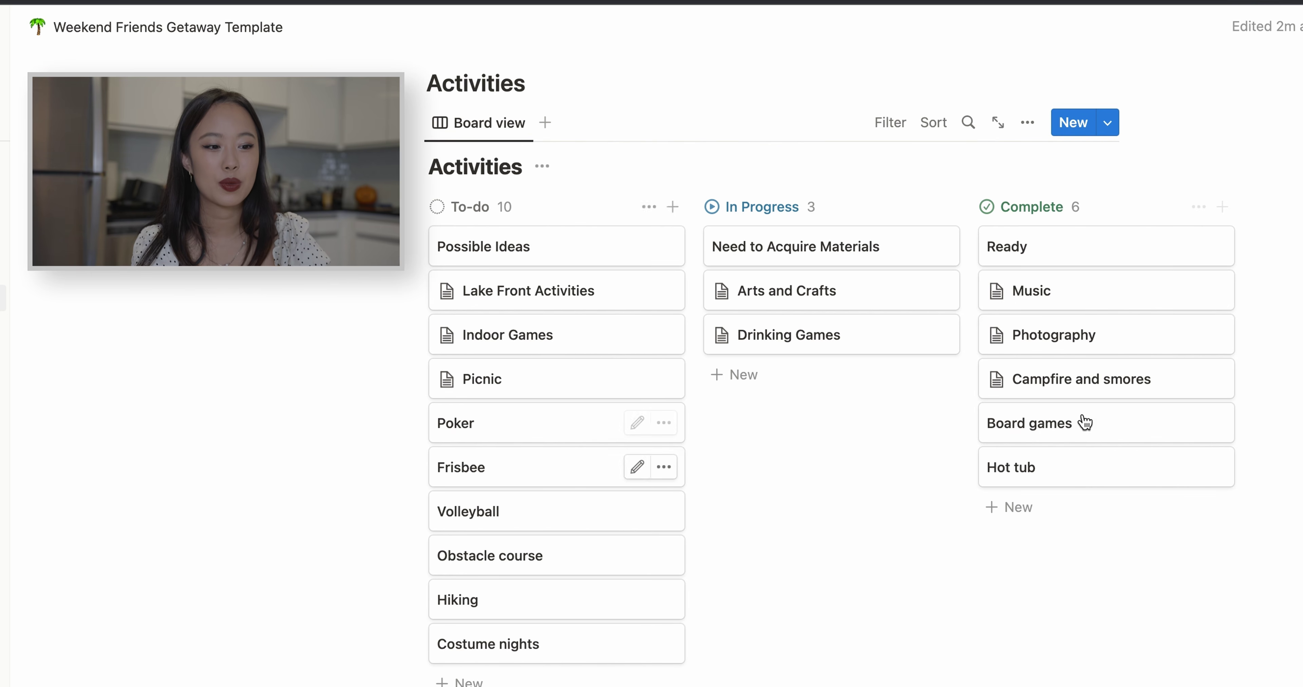
# - Move the Hiking card from To-do to Complete, between Campfire and smores and Board games
pyautogui.moveTo(1032, 293)
pyautogui.mouseDown()
pyautogui.moveTo(588, 645)
pyautogui.moveTo(552, 634)
pyautogui.moveTo(527, 650)
pyautogui.moveTo(945, 381)
pyautogui.moveTo(1047, 278)
pyautogui.mouseUp()
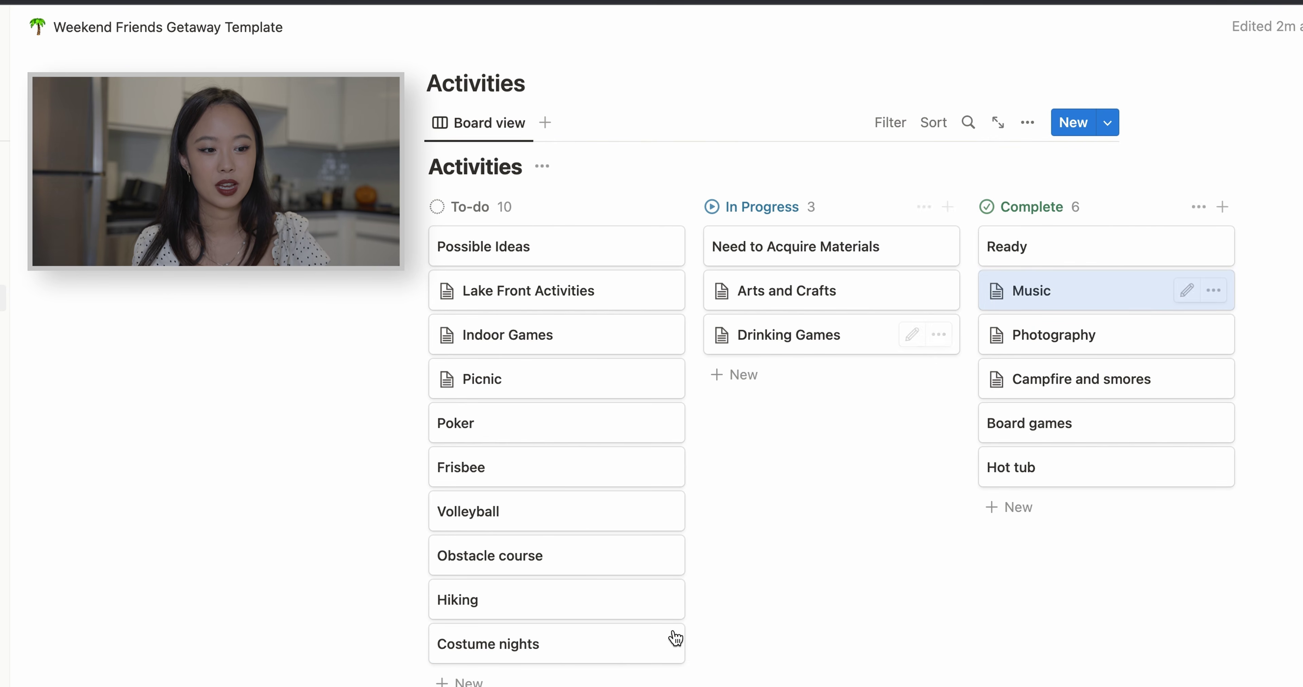
pyautogui.moveTo(529, 600); pyautogui.dragTo(1059, 430)
# - View the Music card's equipment checklist and the Photography card's checklist in the Complete column
pyautogui.click(1060, 289)
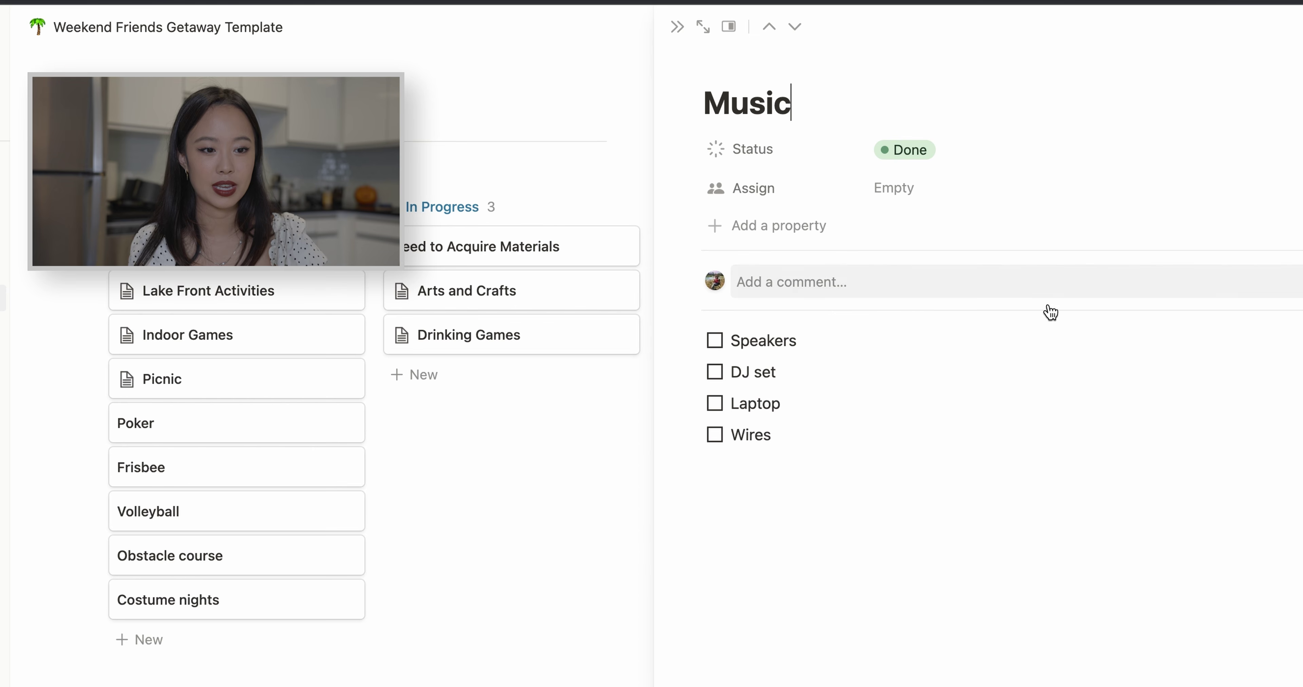
pyautogui.click(677, 26)
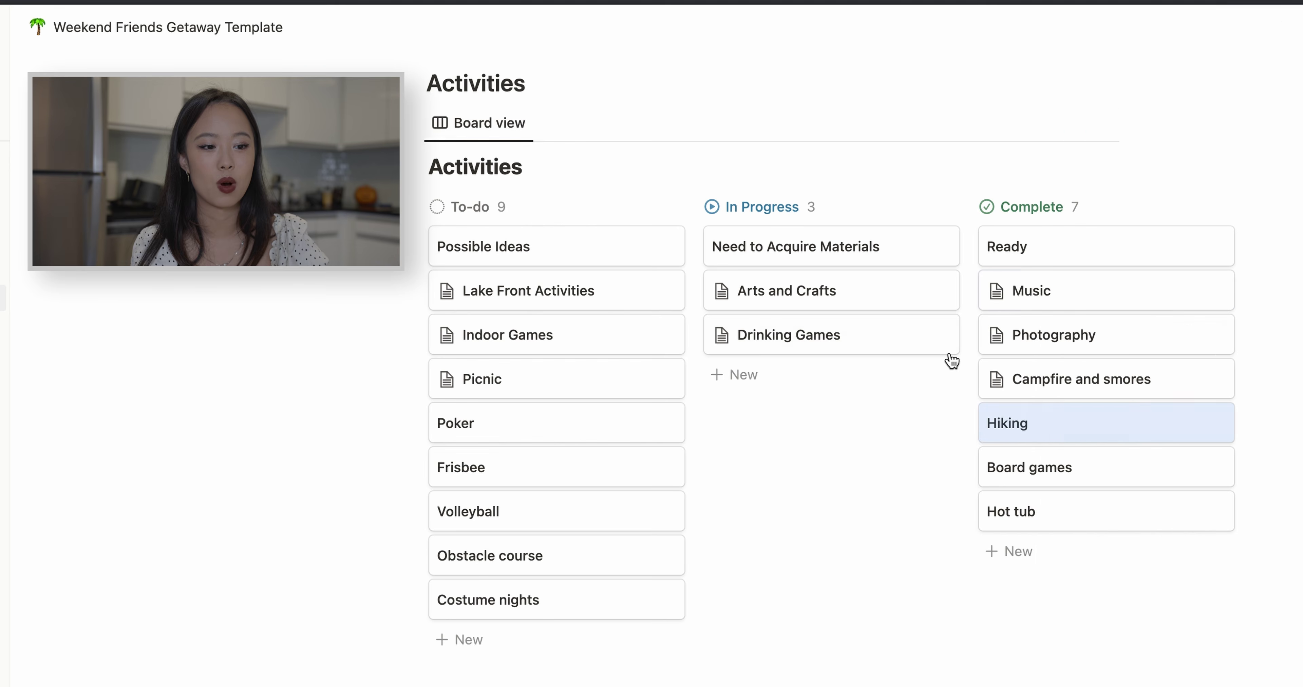
pyautogui.click(1021, 345)
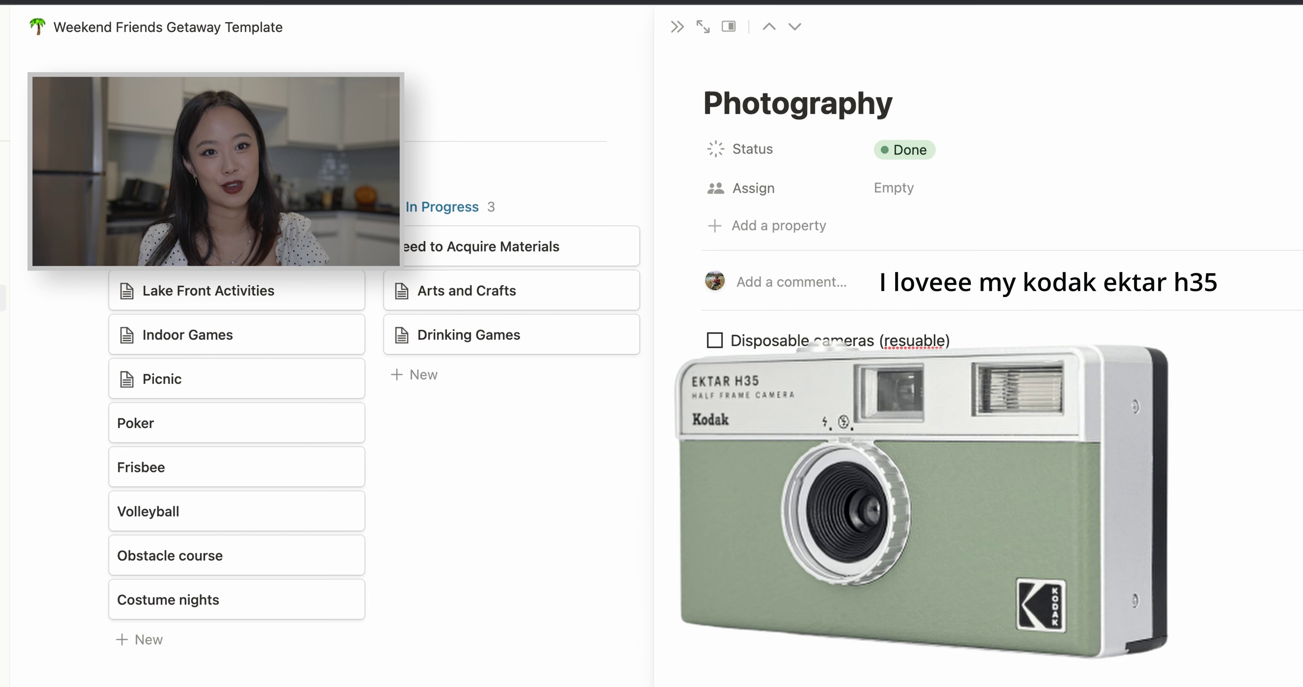
# - Close the Photography card, then view the Campfire and smores card in the Complete column and close it
pyautogui.click(677, 26)
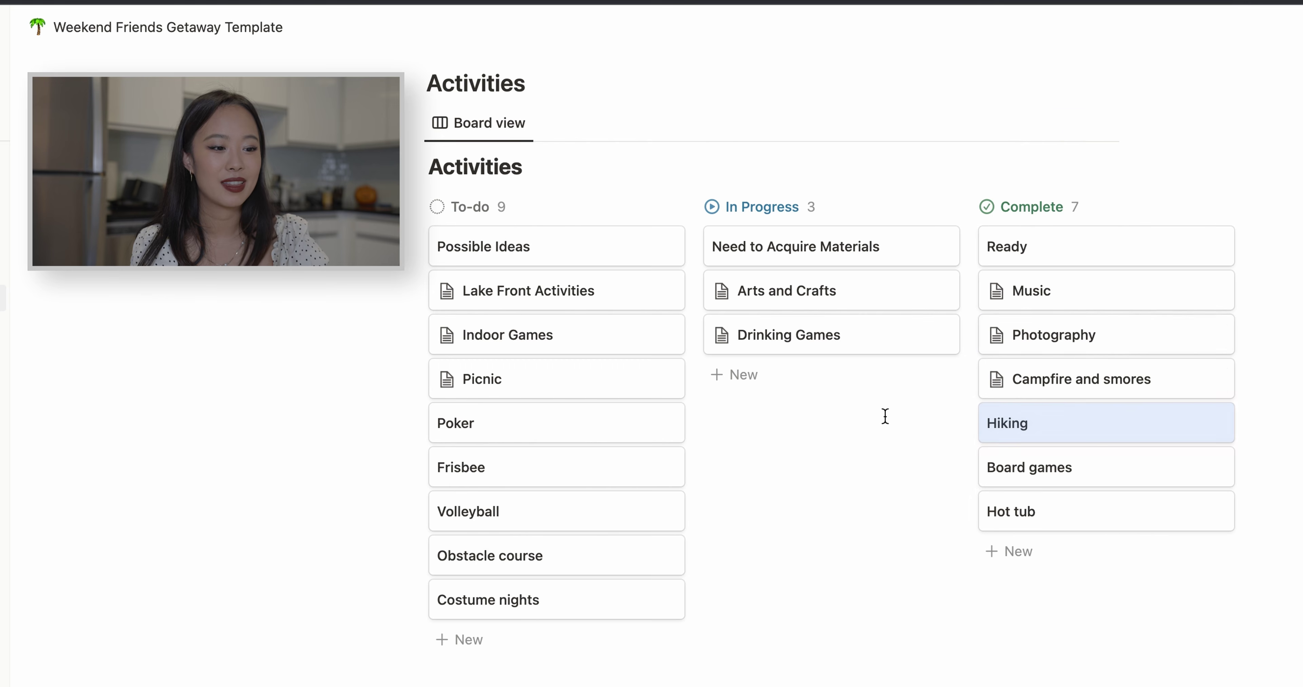
pyautogui.click(1059, 380)
pyautogui.click(676, 27)
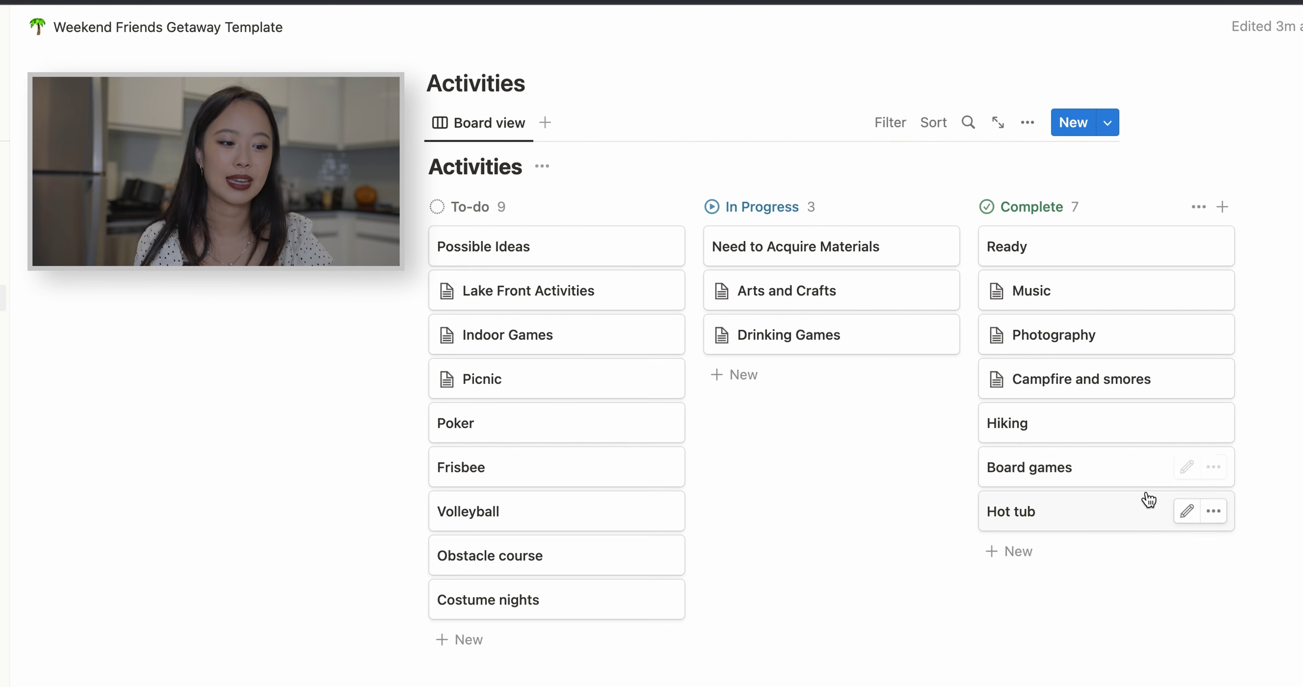
# - View the Invites, Logistics plan and Venmo request message templates in the Communication section, collapsing each one after reading
pyautogui.scroll(-1, 1148, 500)
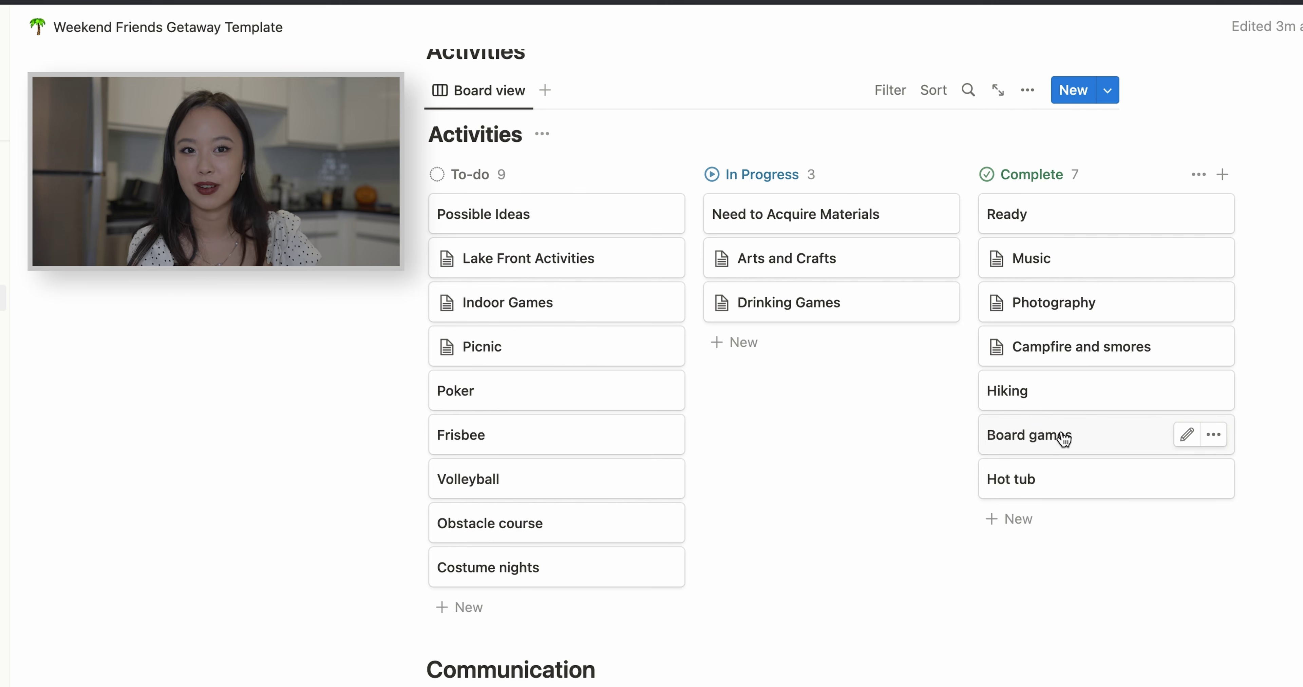
pyautogui.scroll(-1, 691, 536)
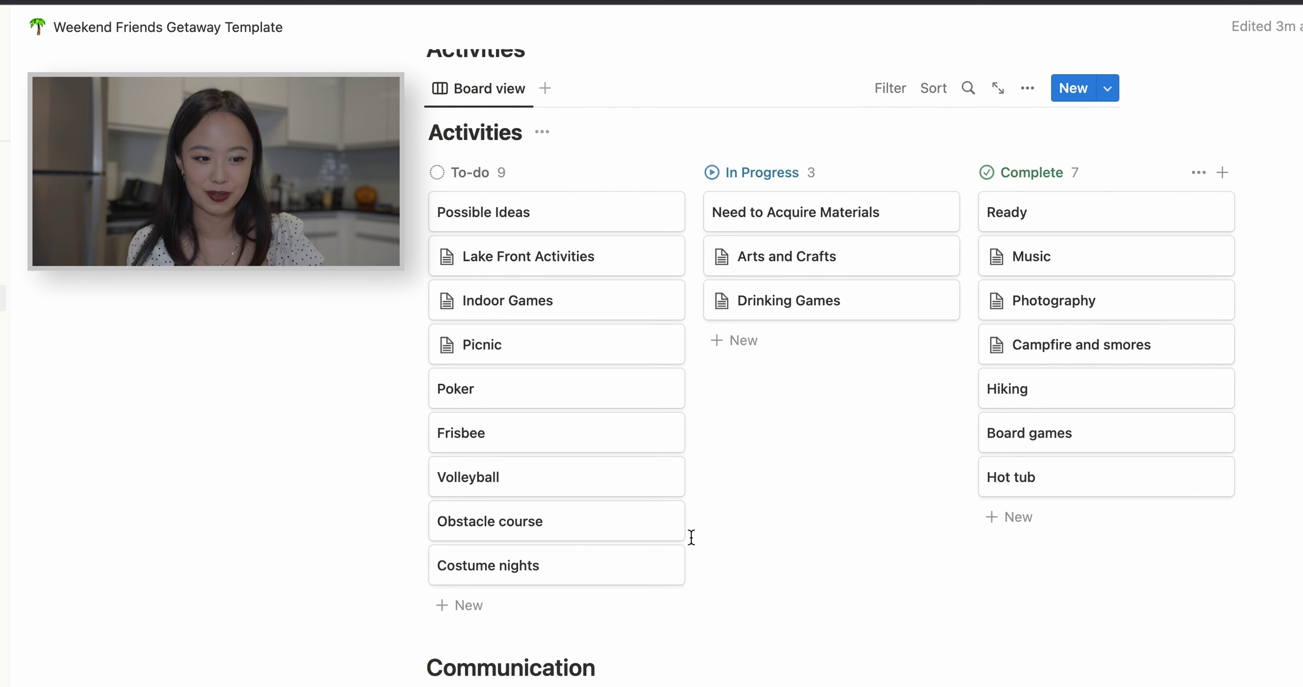
pyautogui.scroll(-5, 688, 556)
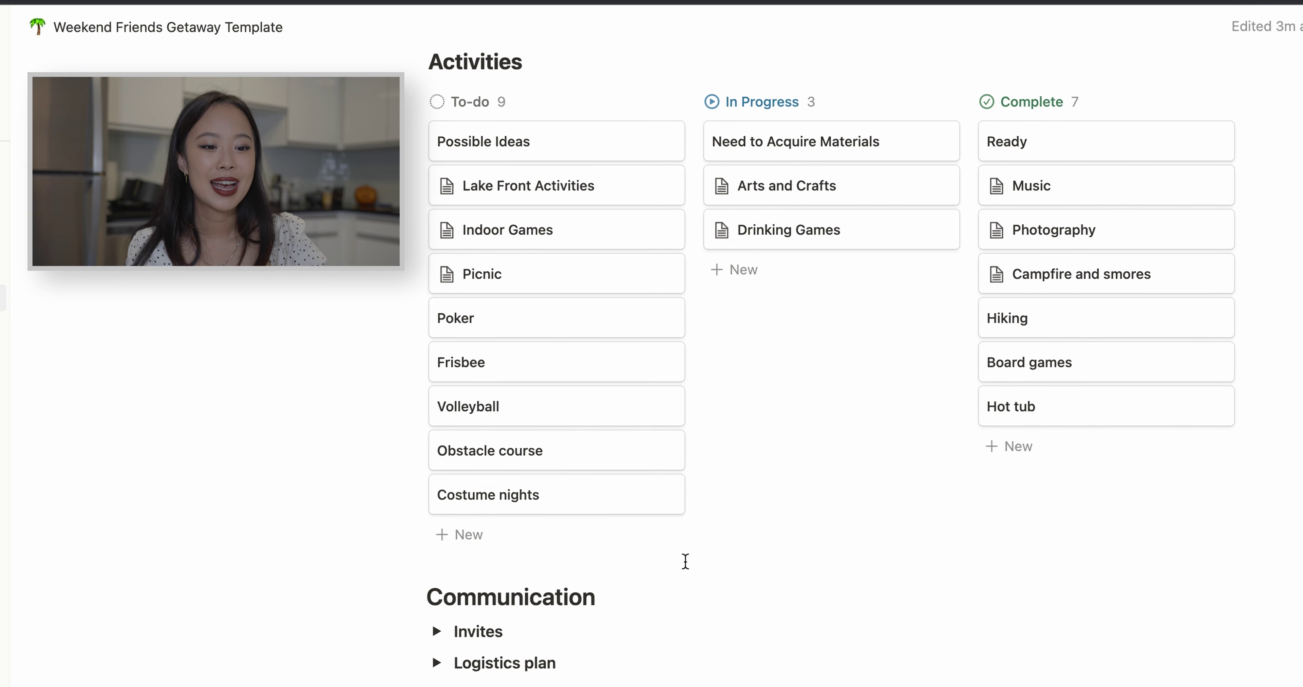
pyautogui.scroll(-10, 685, 561)
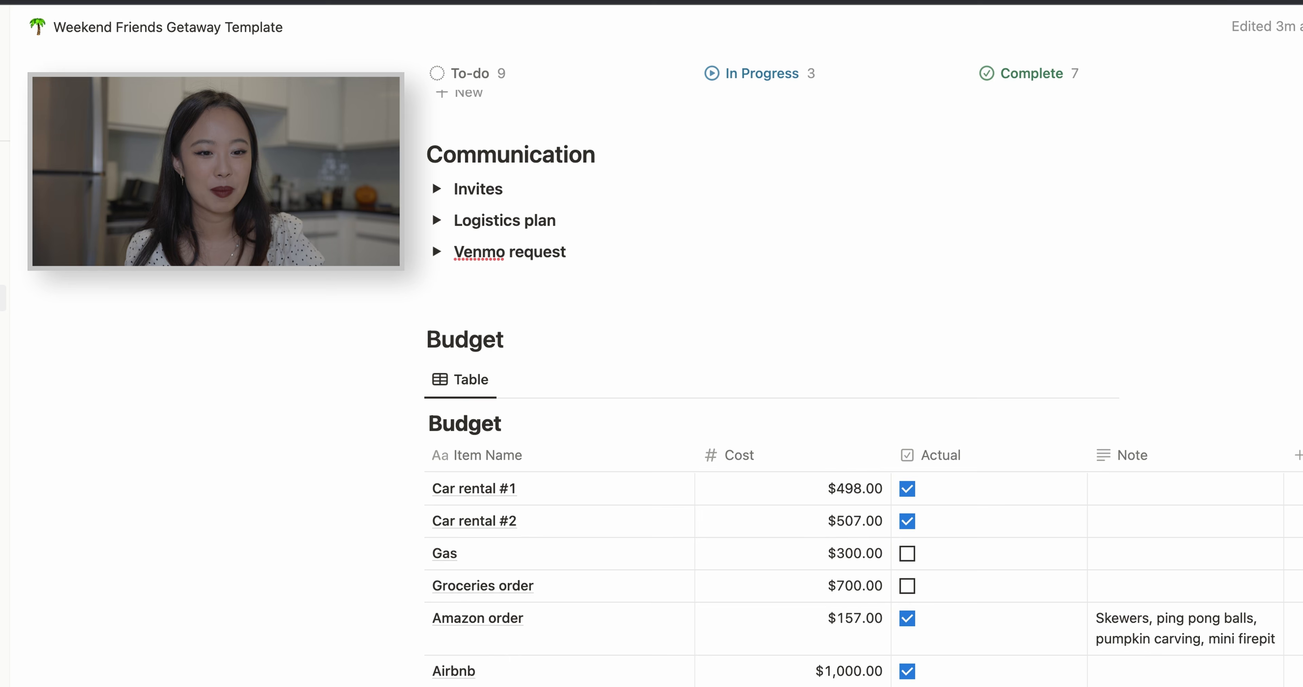
pyautogui.scroll(-2, 483, 202)
pyautogui.click(436, 152)
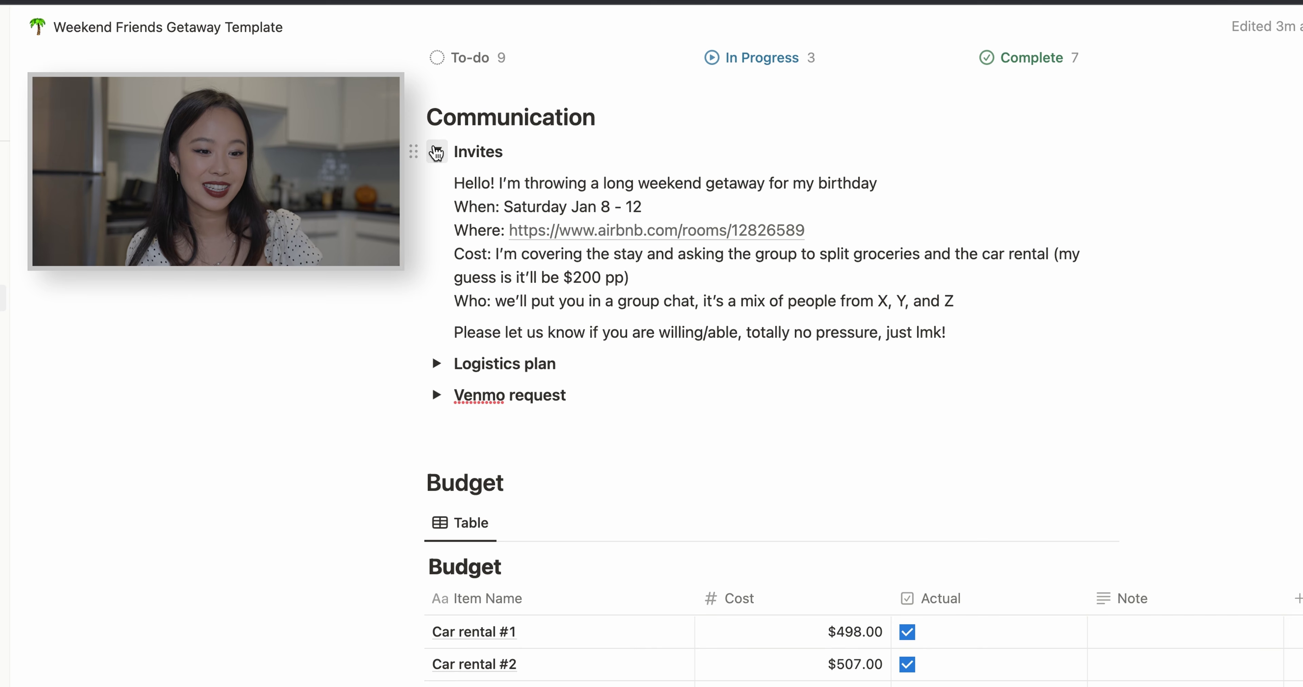
pyautogui.click(436, 151)
pyautogui.click(437, 183)
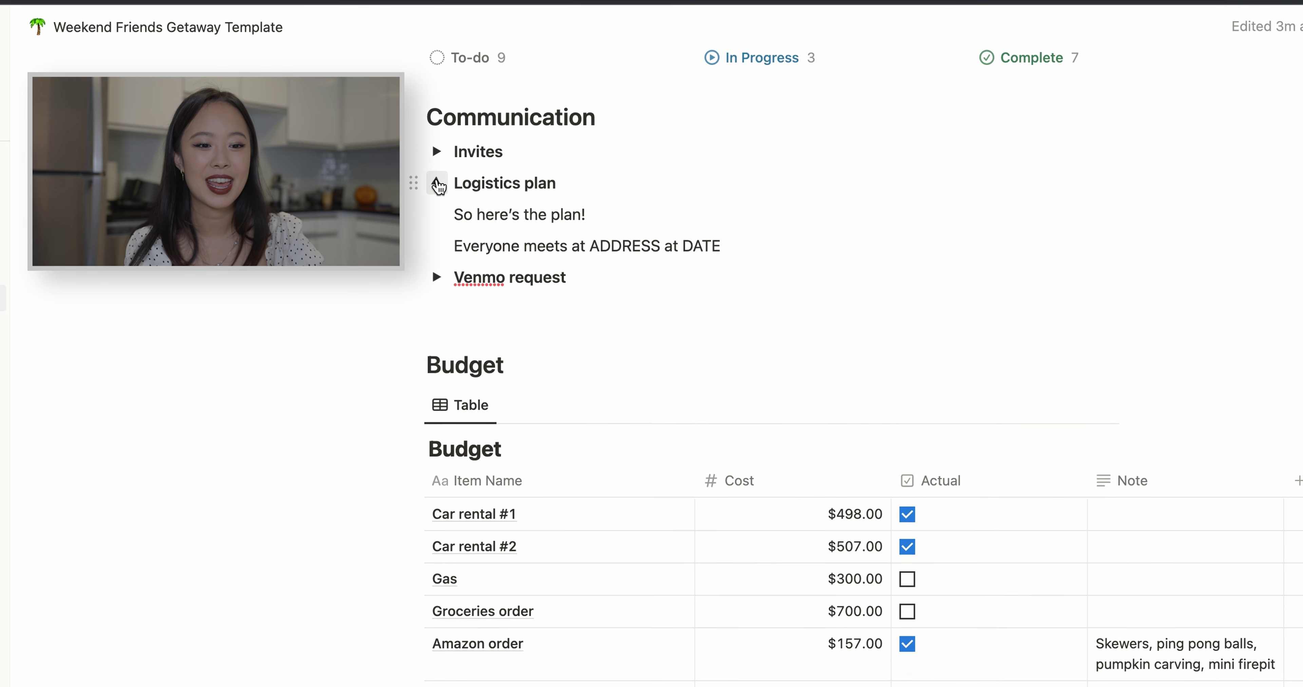
pyautogui.click(437, 183)
pyautogui.click(437, 215)
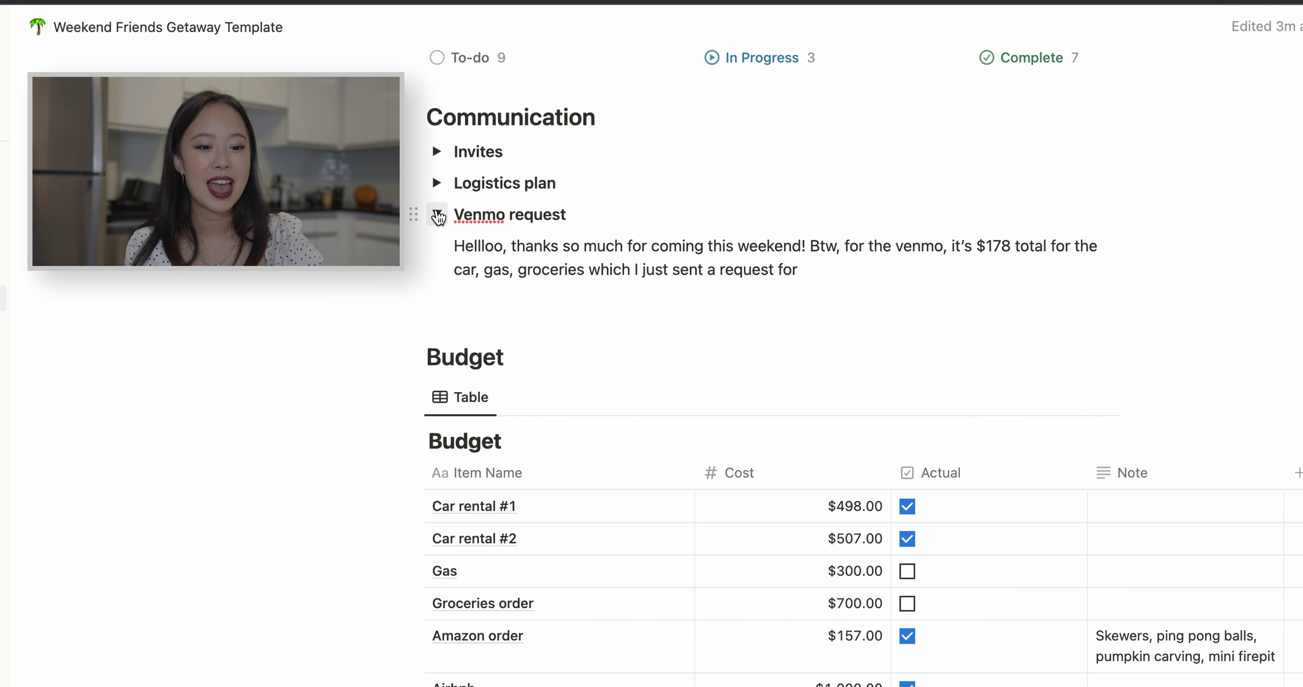
pyautogui.click(437, 215)
# - Examine the Budget table's item costs, Actual checkboxes and notes, plus the cost summary beneath it
pyautogui.scroll(-3, 455, 404)
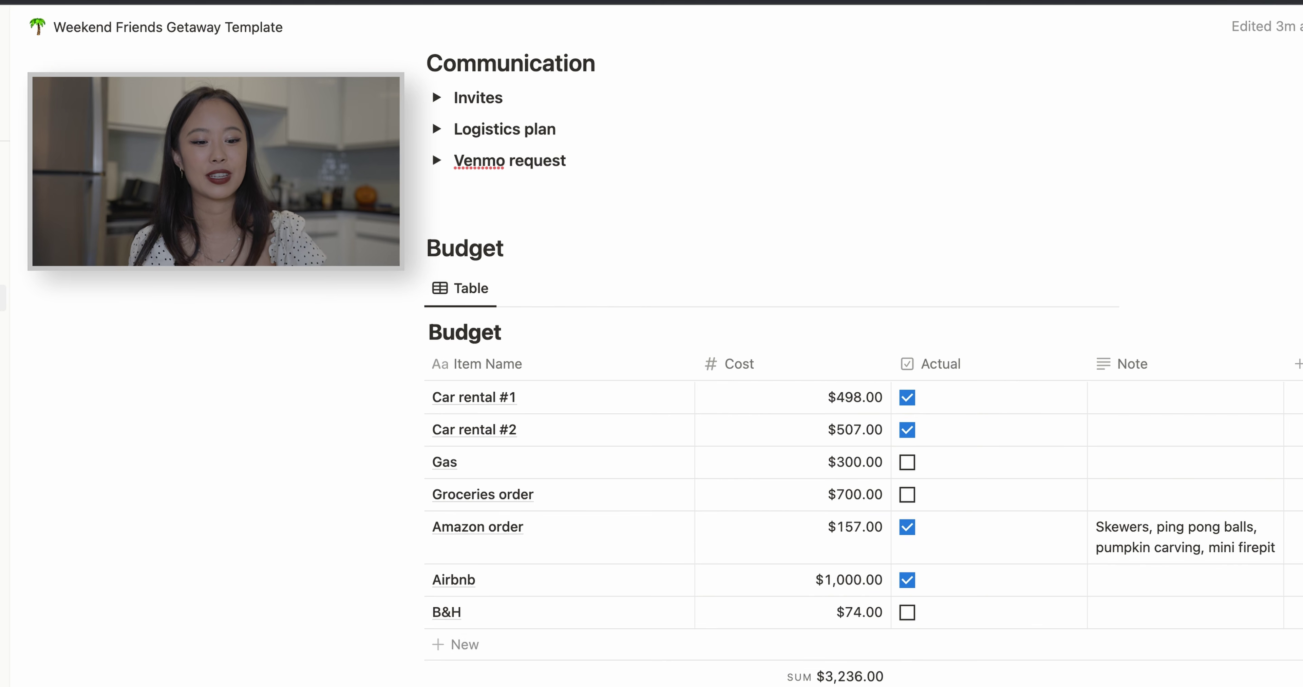
pyautogui.scroll(-1, 860, 368)
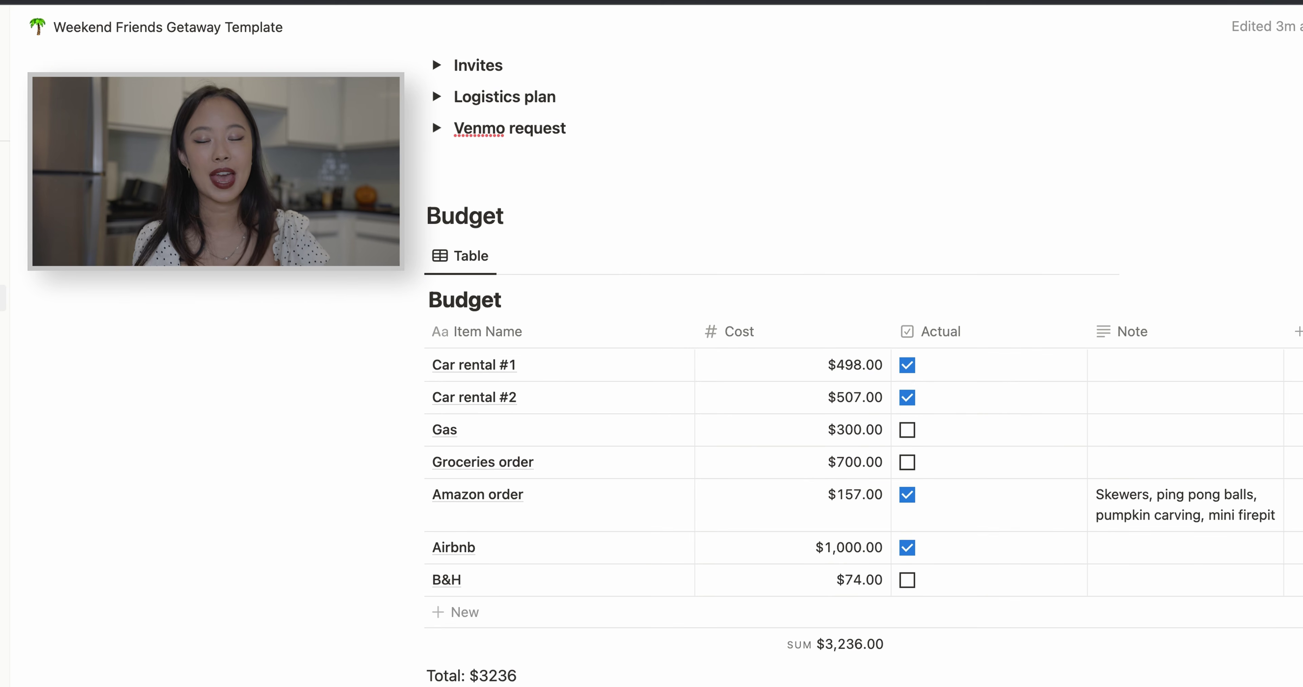
pyautogui.scroll(-1, 859, 369)
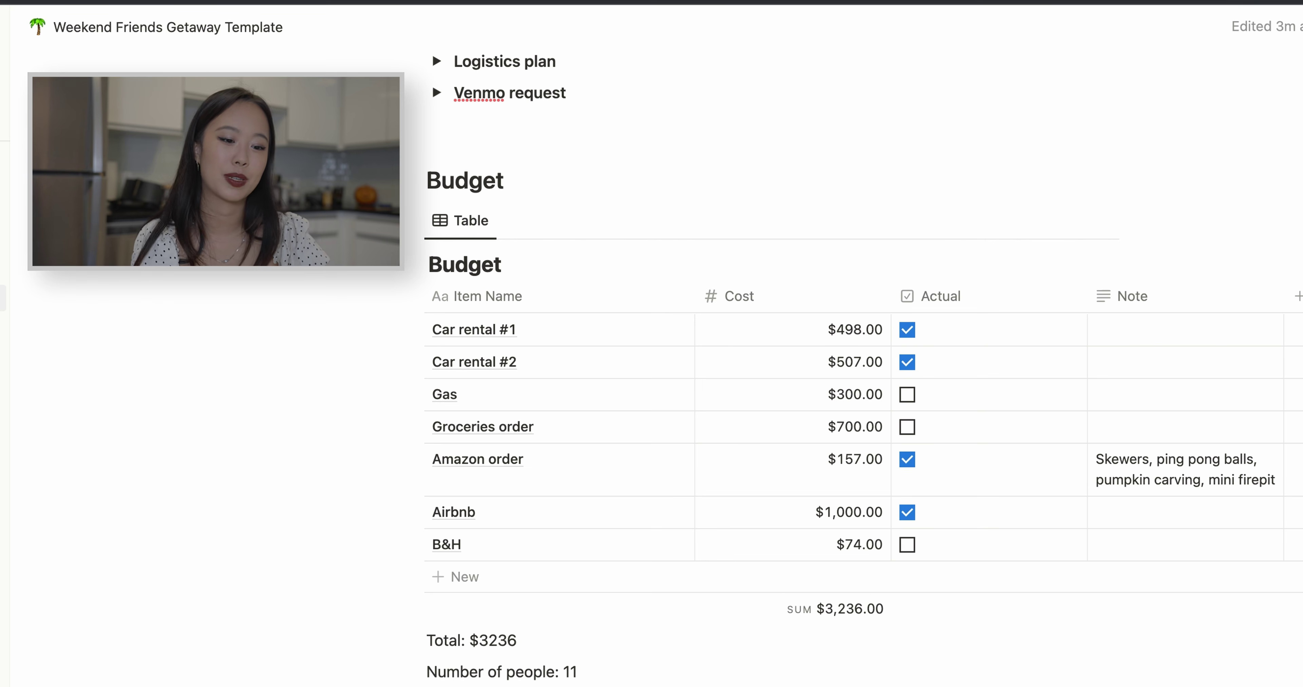
pyautogui.scroll(-1, 859, 369)
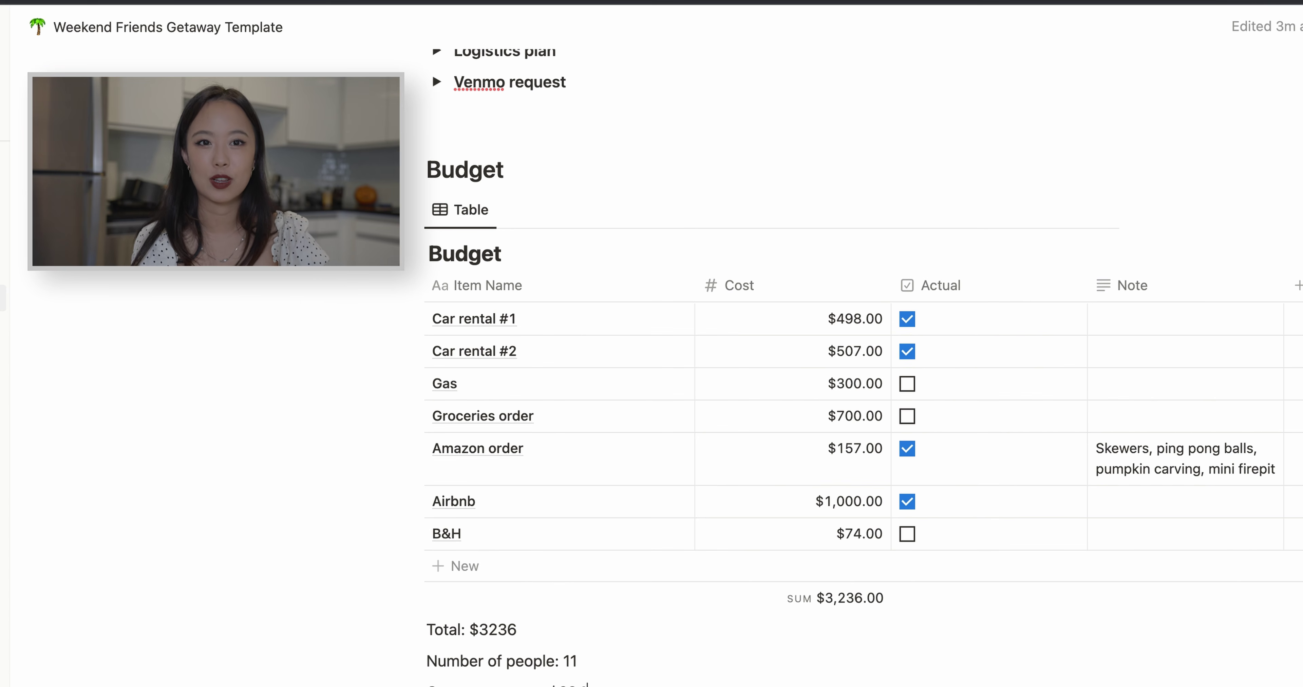
# - Expand the Invites message in the Communication section again and review its wording on dates, place and cost
pyautogui.scroll(5, 439, 305)
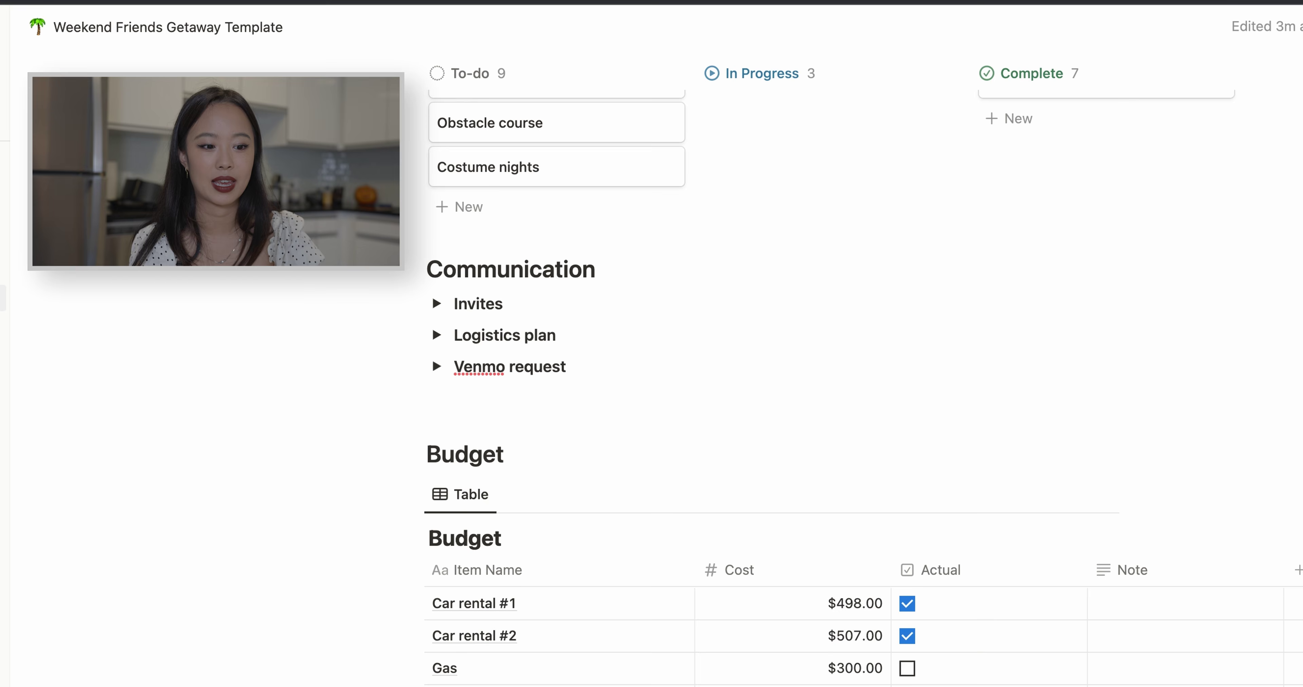
pyautogui.click(438, 305)
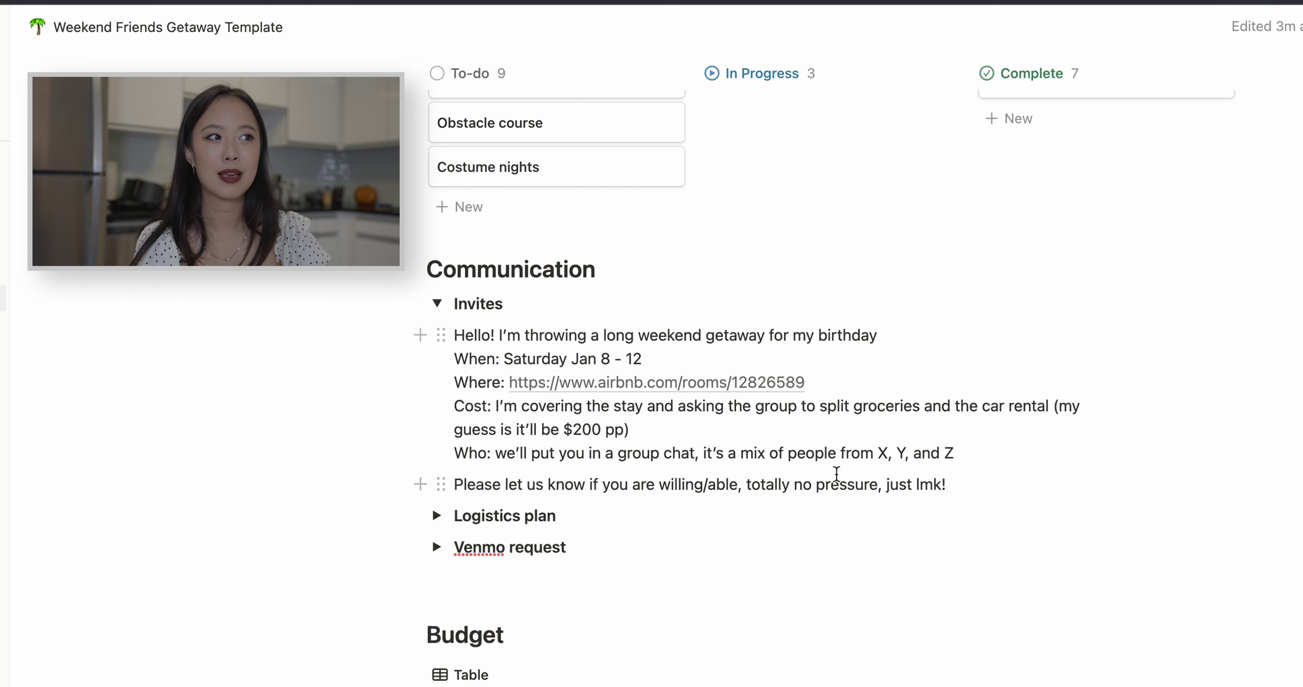
pyautogui.scroll(-6, 869, 591)
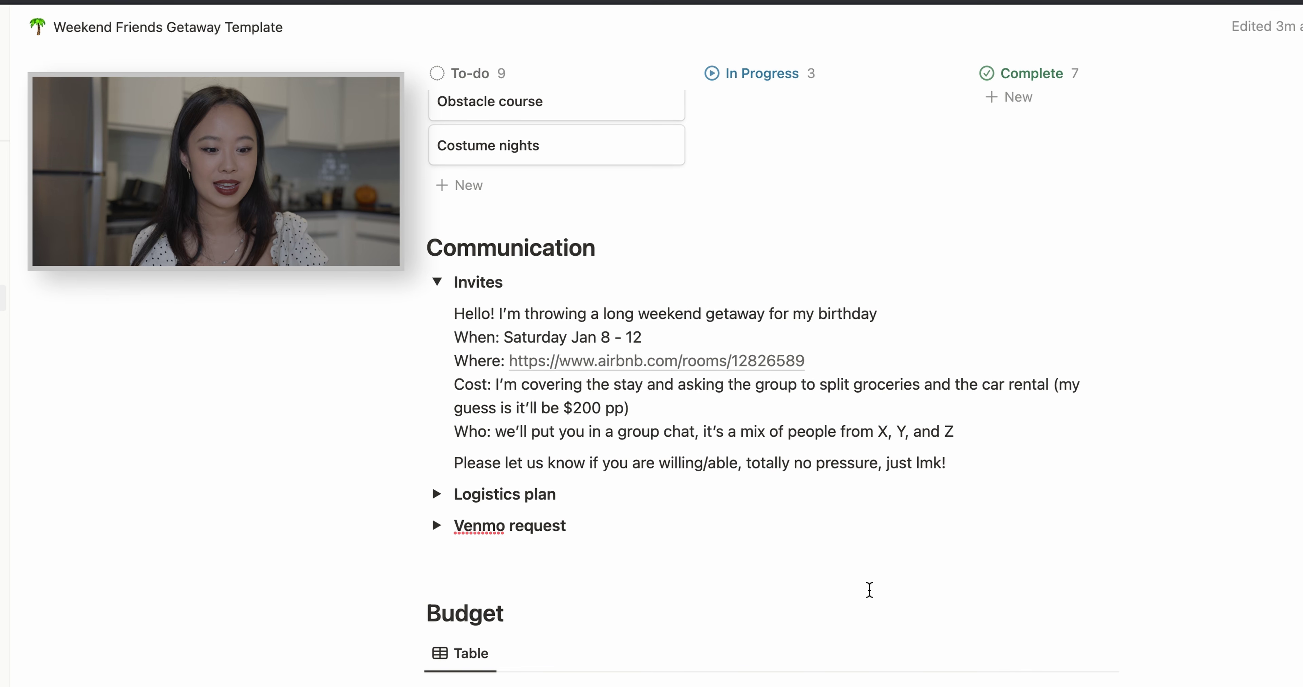
# - Review the whole getaway plan once more, from the Budget table back through Logistics, the Friends board and the room considerations
pyautogui.scroll(-2, 870, 594)
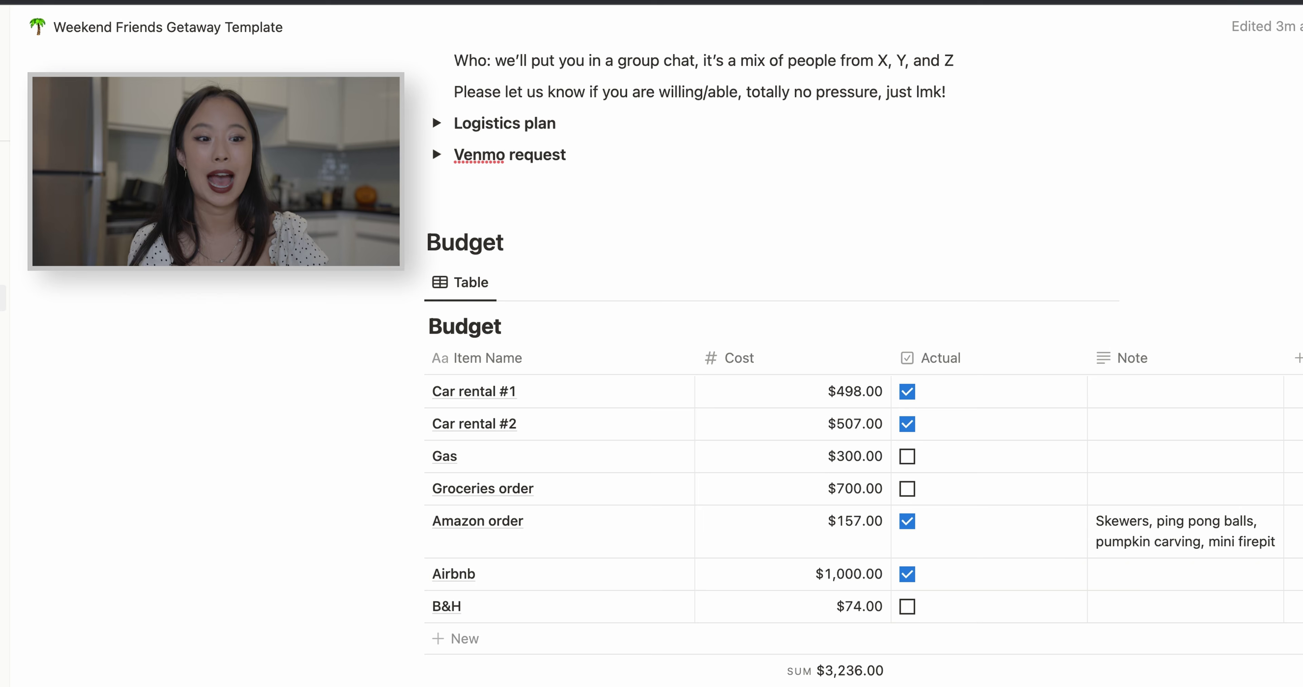
pyautogui.scroll(2, 860, 369)
pyautogui.scroll(-15, 860, 369)
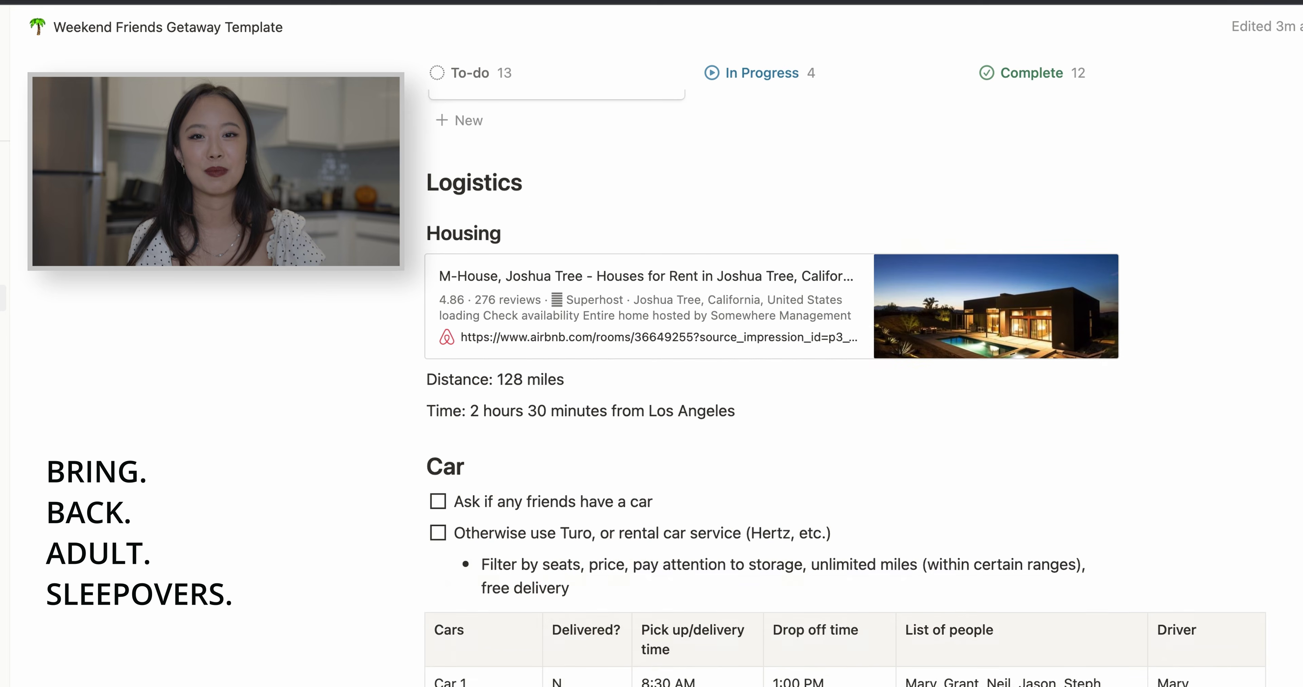
pyautogui.scroll(2, 845, 379)
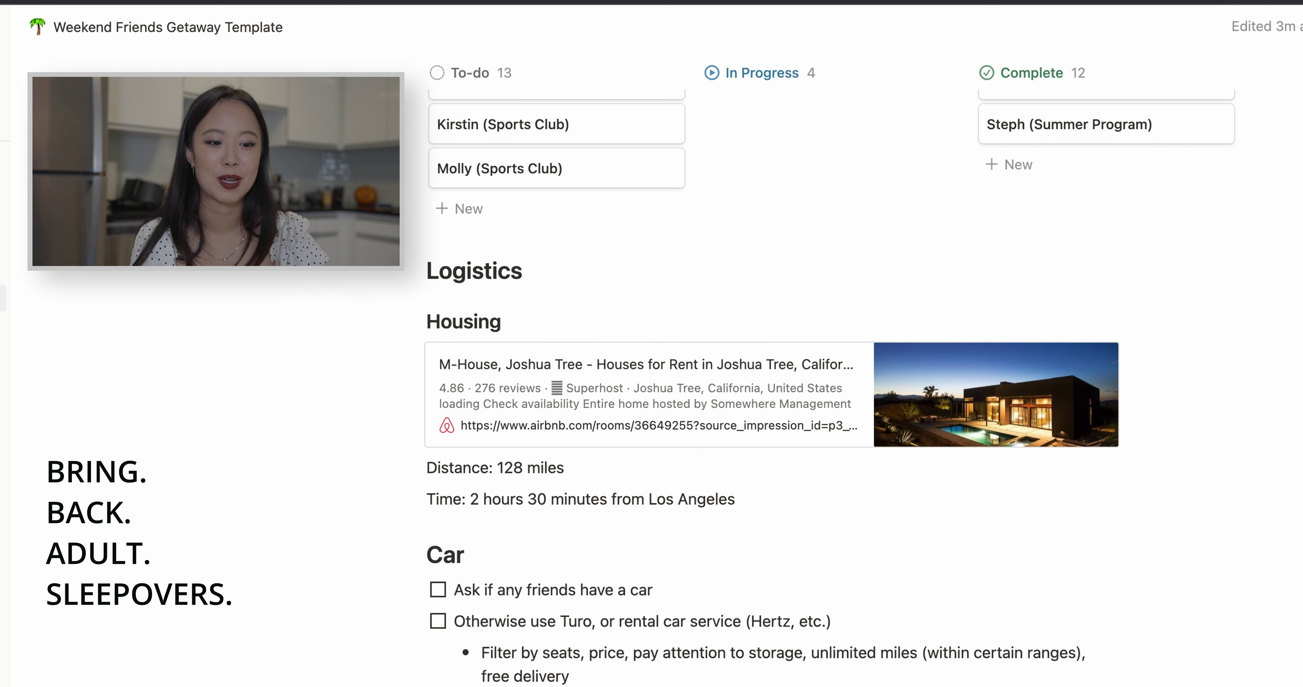
pyautogui.scroll(-15, 860, 369)
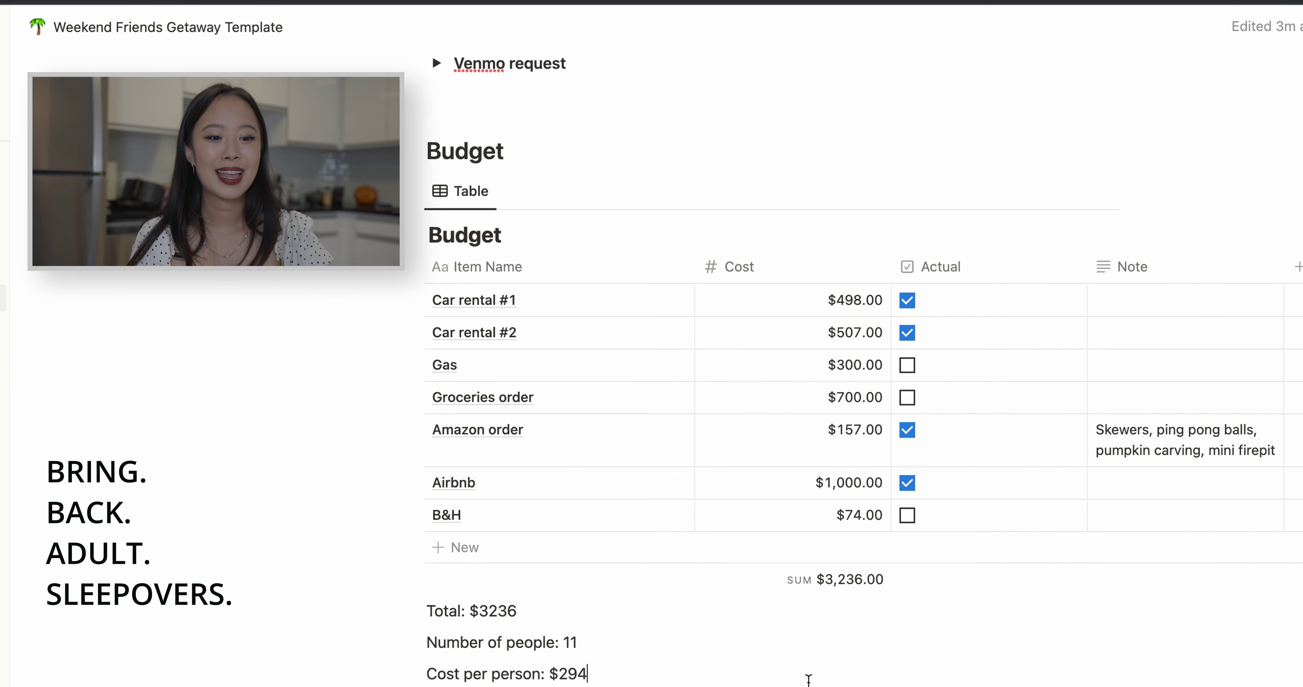
pyautogui.scroll(20, 808, 680)
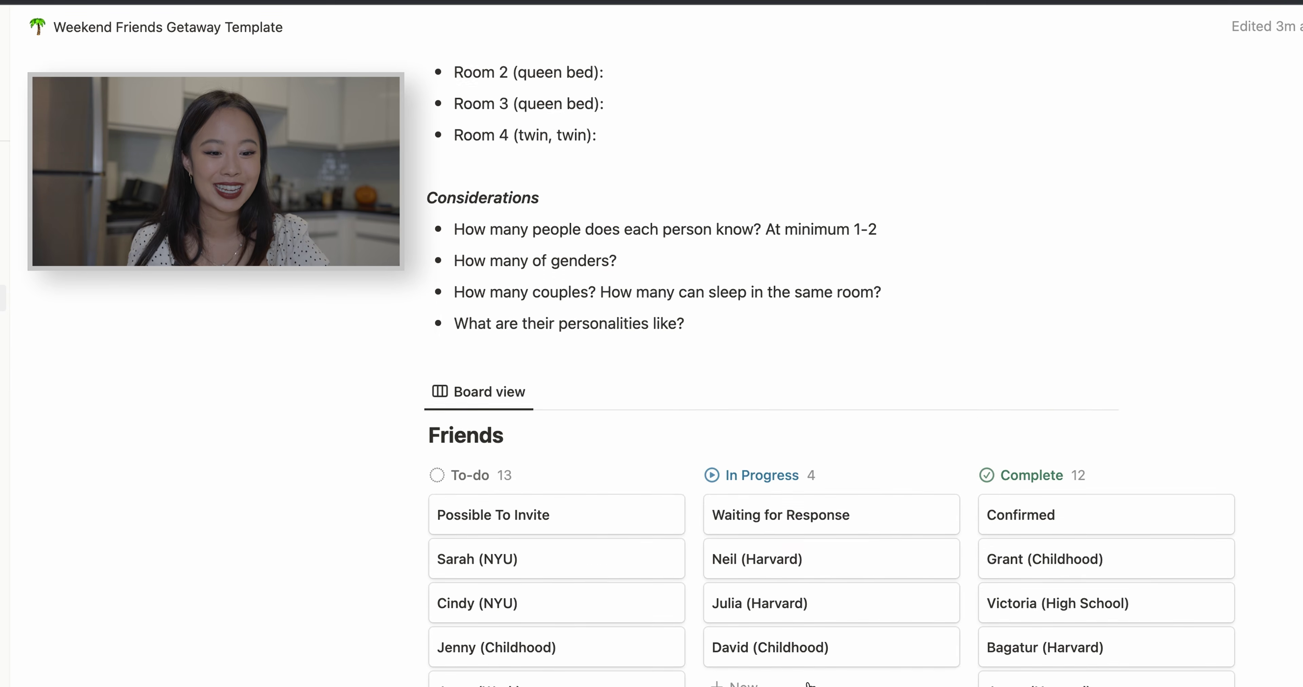
pyautogui.scroll(-6, 808, 680)
pyautogui.scroll(-8, 808, 680)
pyautogui.scroll(20, 808, 680)
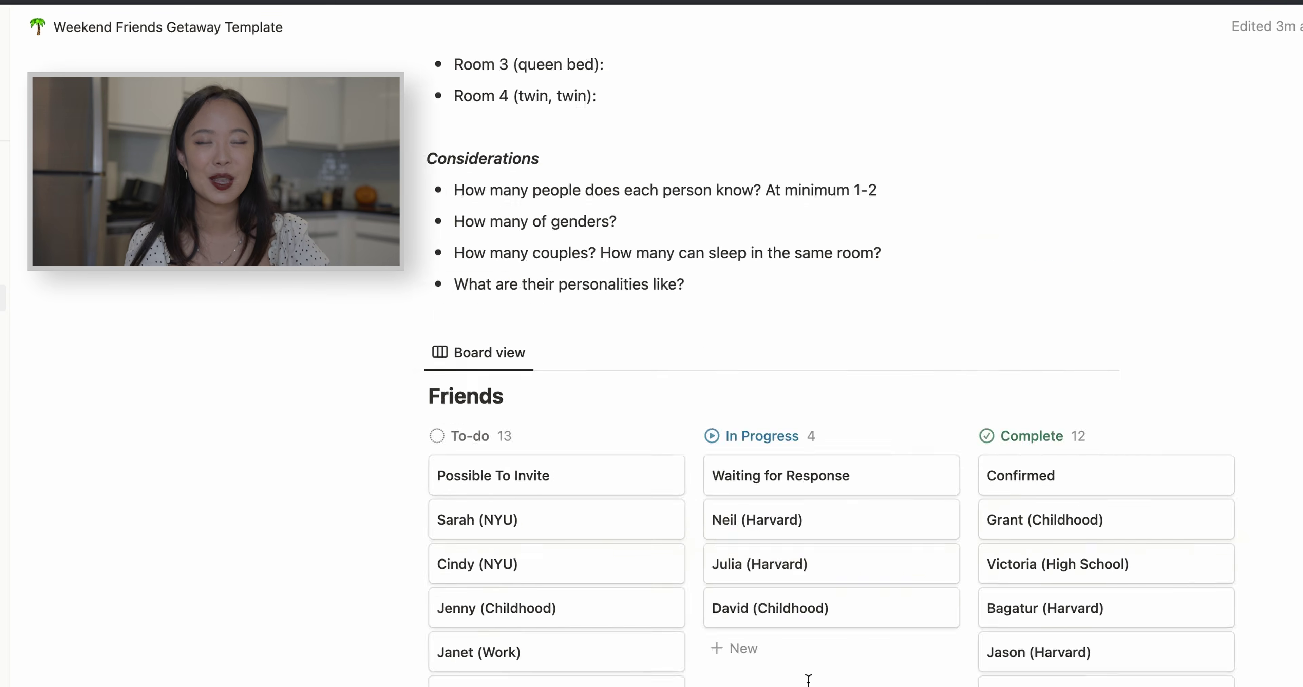